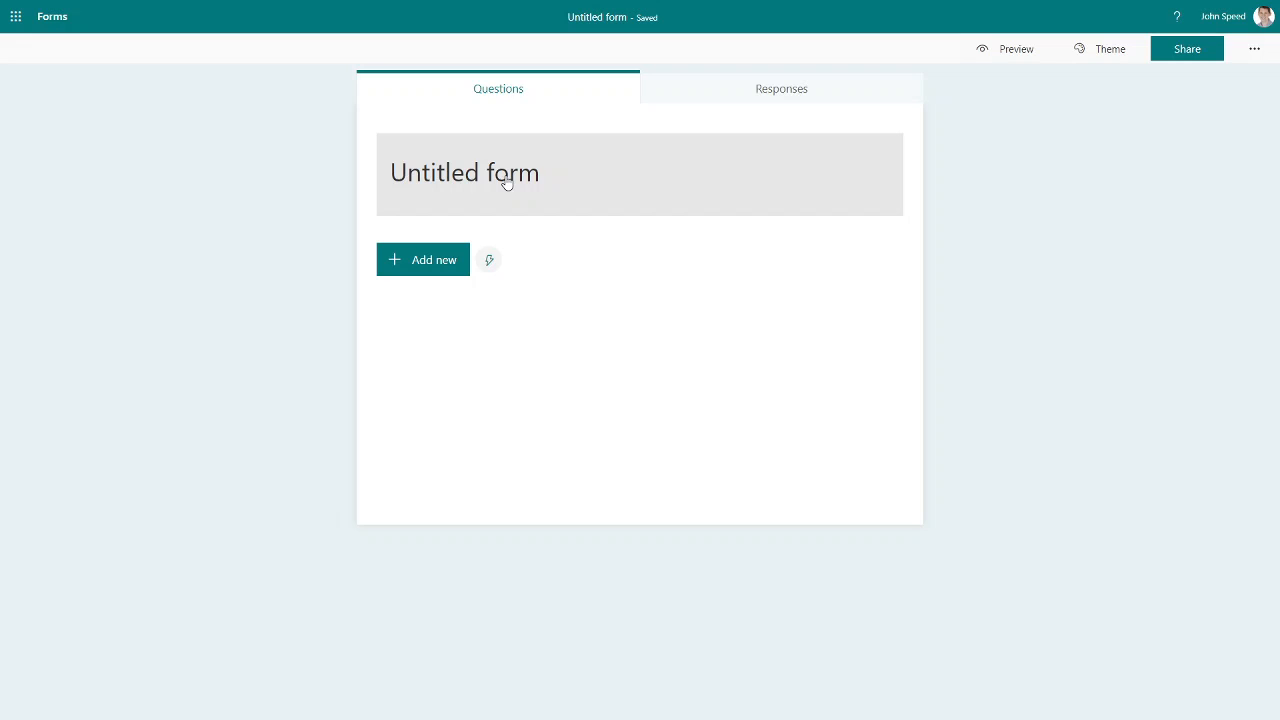
Title the form "Employee Wellness Questionnaire".
left_click(522, 182)
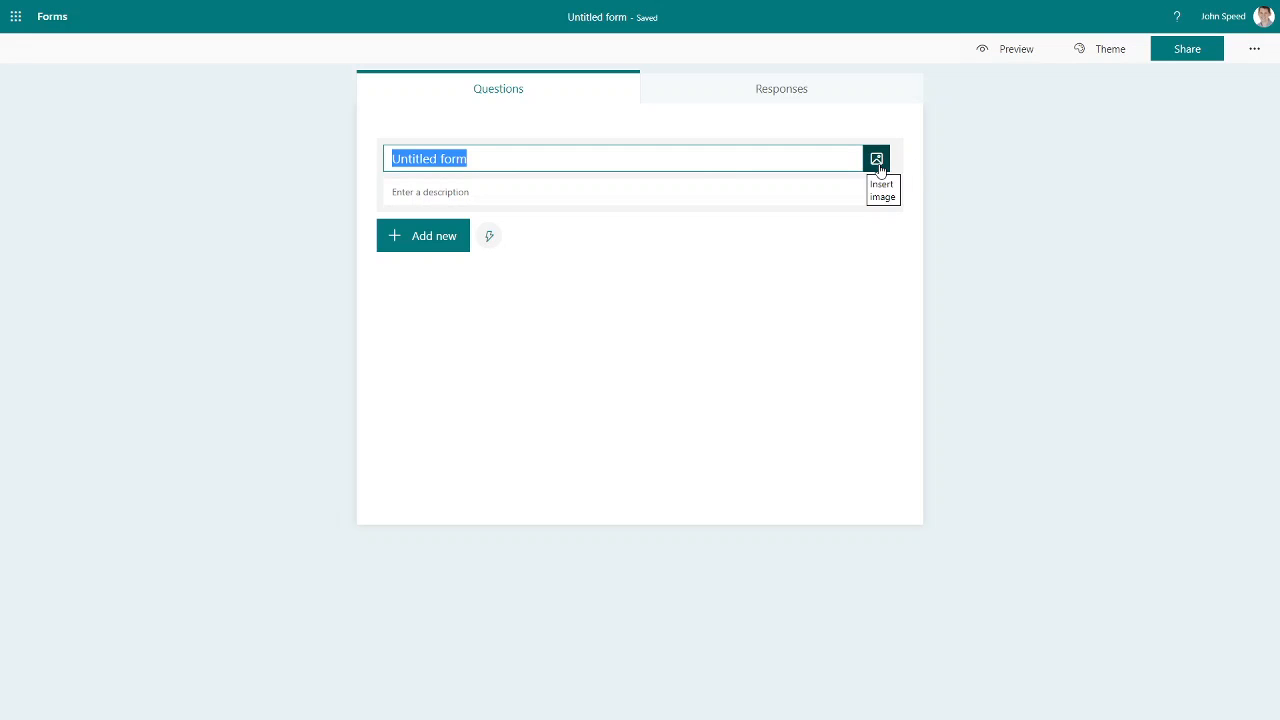
type("Employee Wellness Questionnaire")
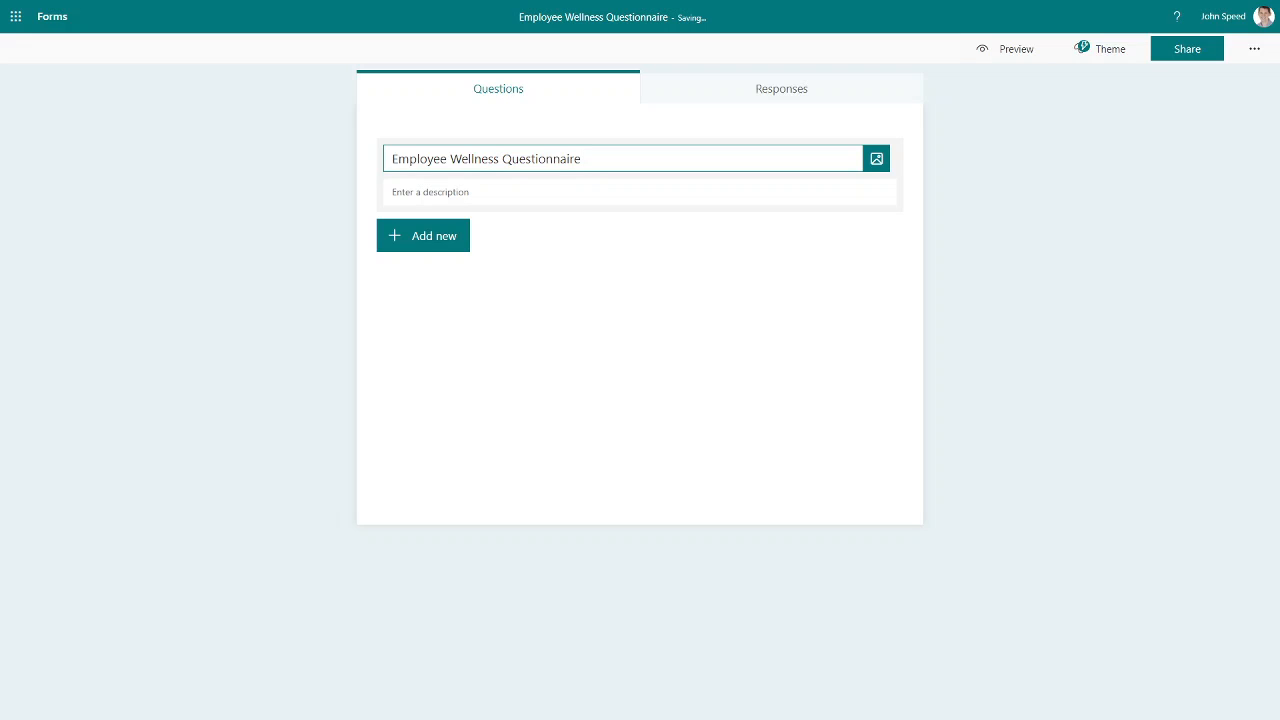
key("Tab")
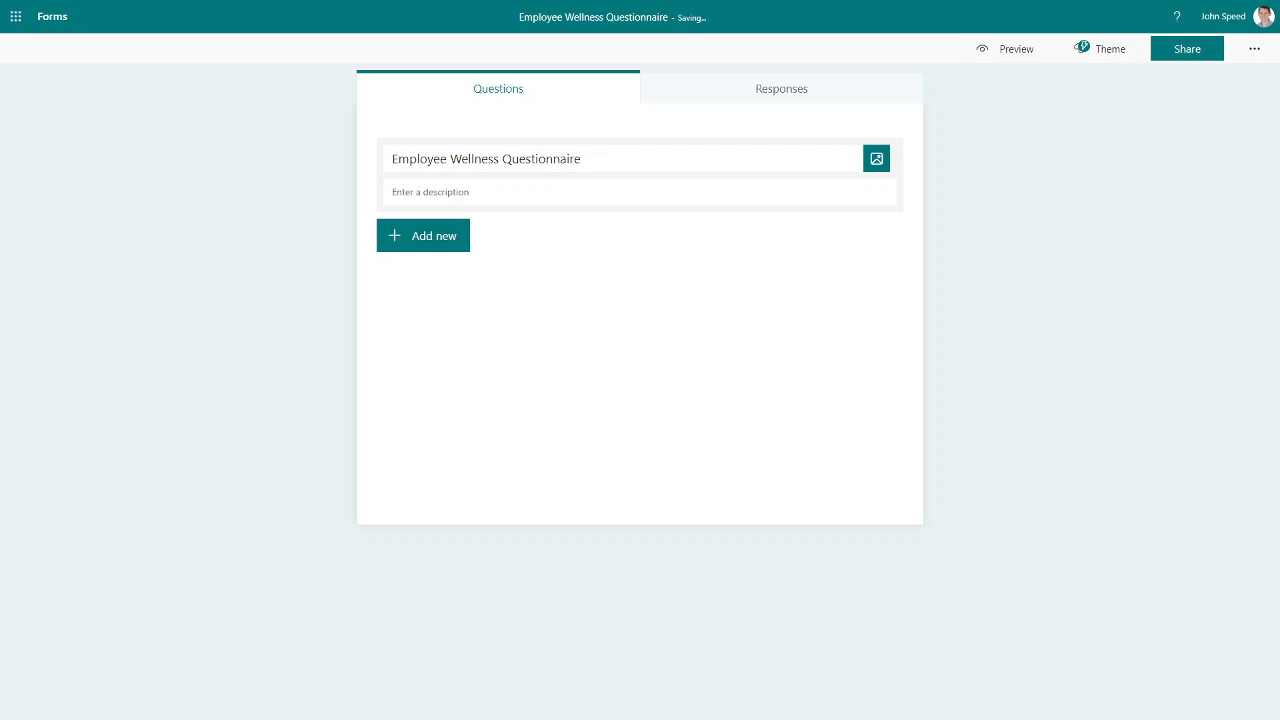
Add a form description asking people to complete it to the best of their ability on how they feel now, noting unnamed responses are anonymous.
left_click(447, 197)
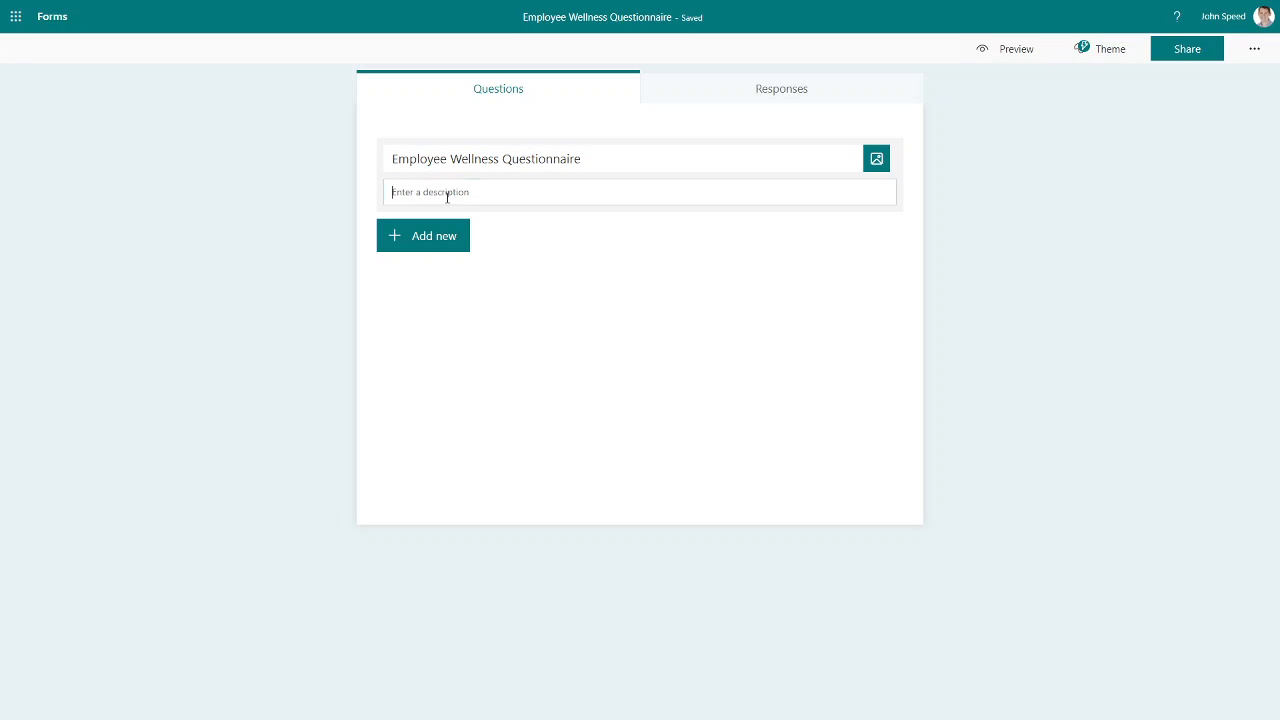
type("Please complete this form to the best of your ability covering how you are feeling now.  If you do not provide your name then the response will be anonymous.")
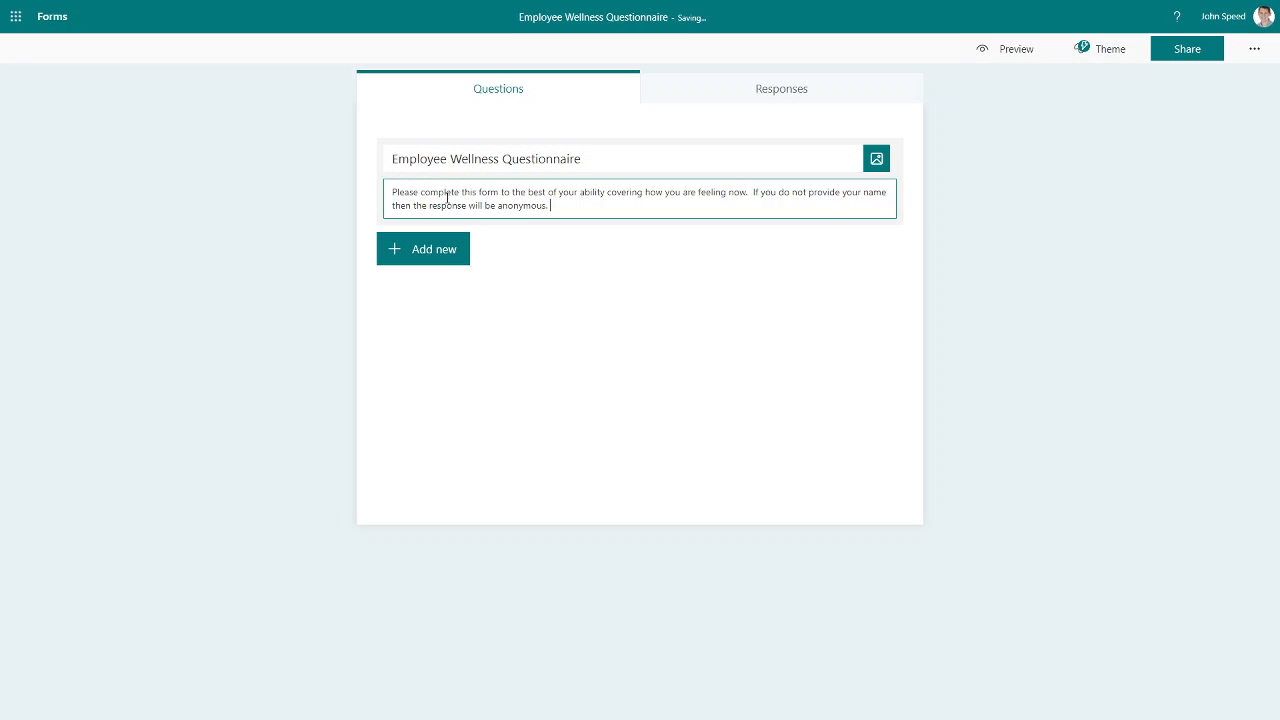
left_click(611, 300)
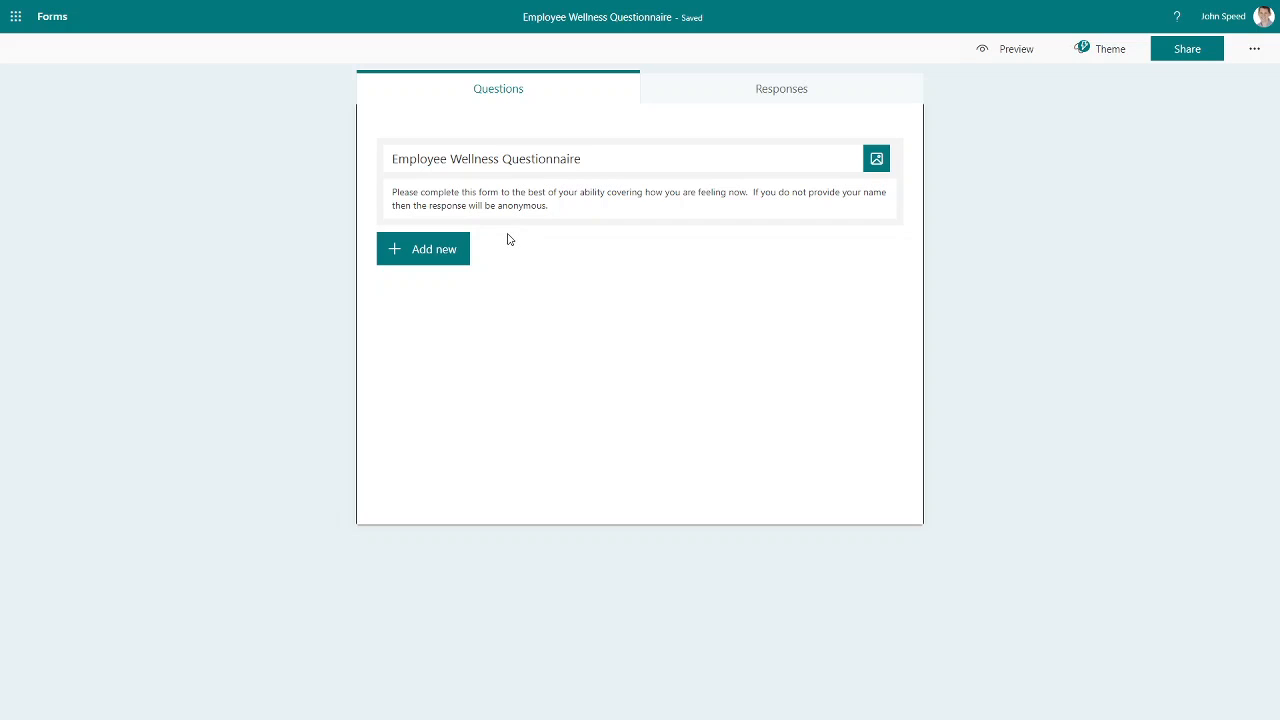
Add a short text question titled "Name" as the form's first question.
left_click(447, 257)
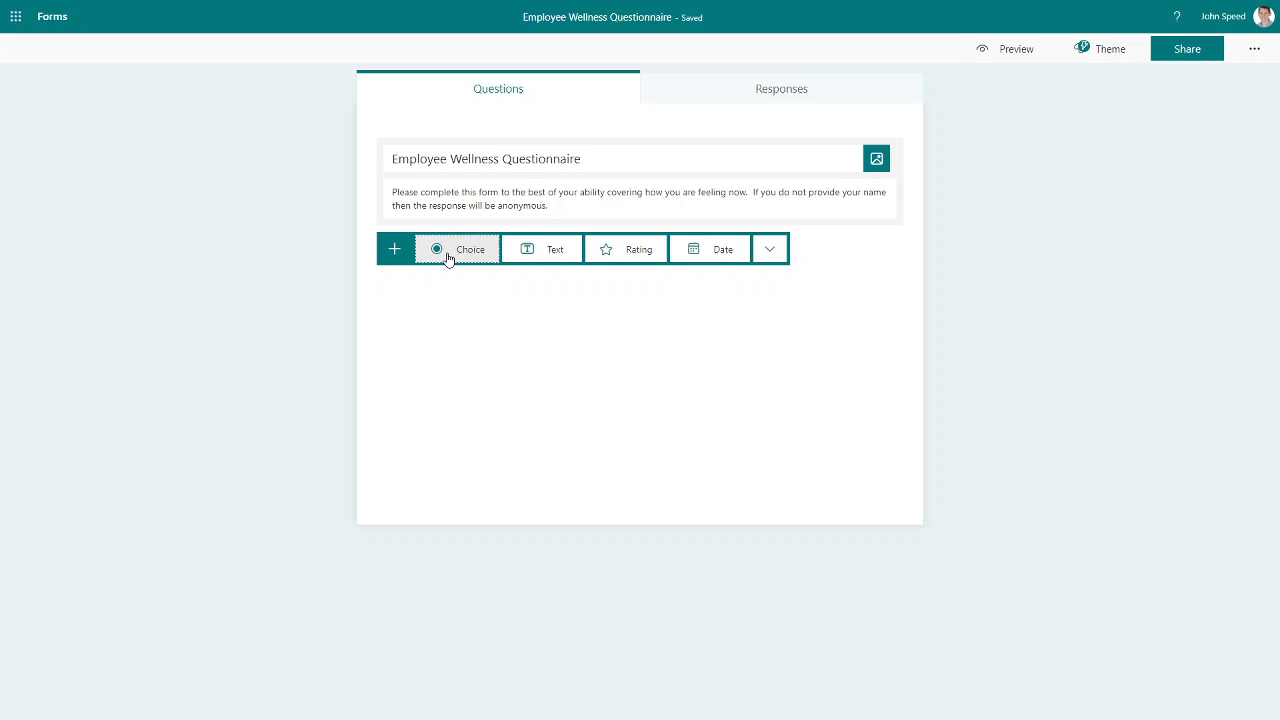
left_click(542, 252)
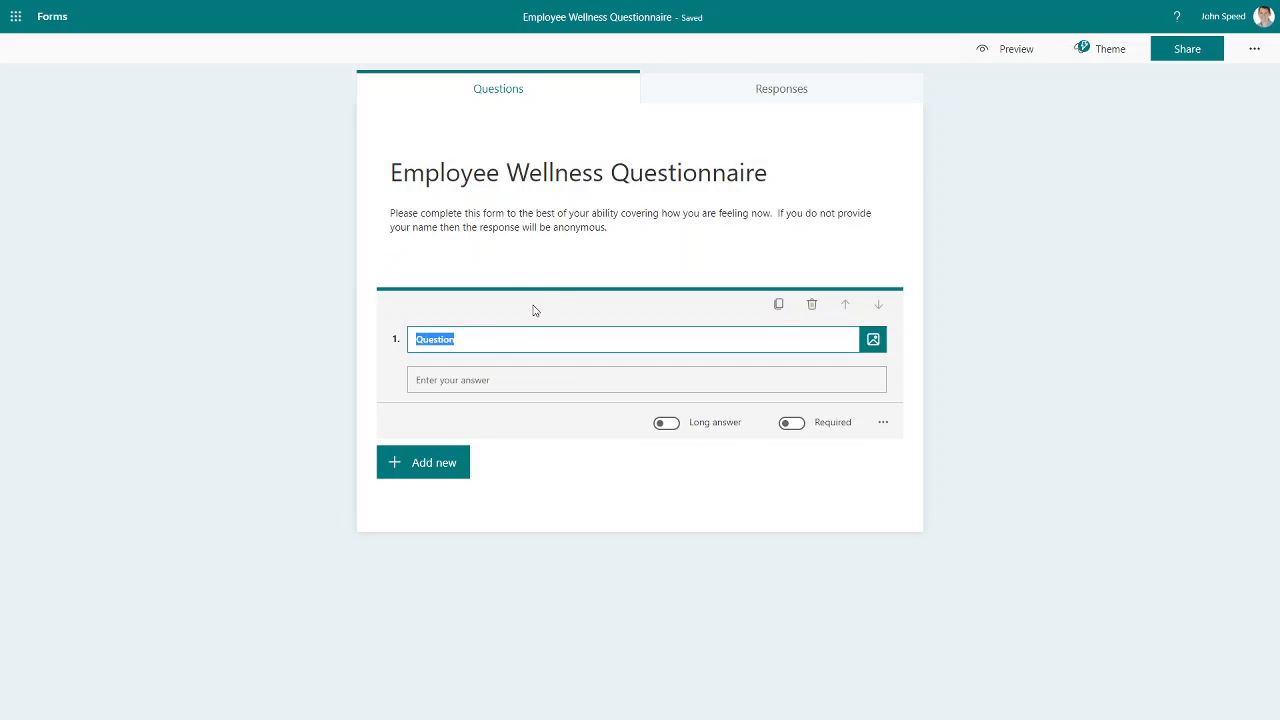
type("Name")
Add a new section below the Name question and title it "Mental health and wellbeing".
left_click(455, 466)
left_click(756, 470)
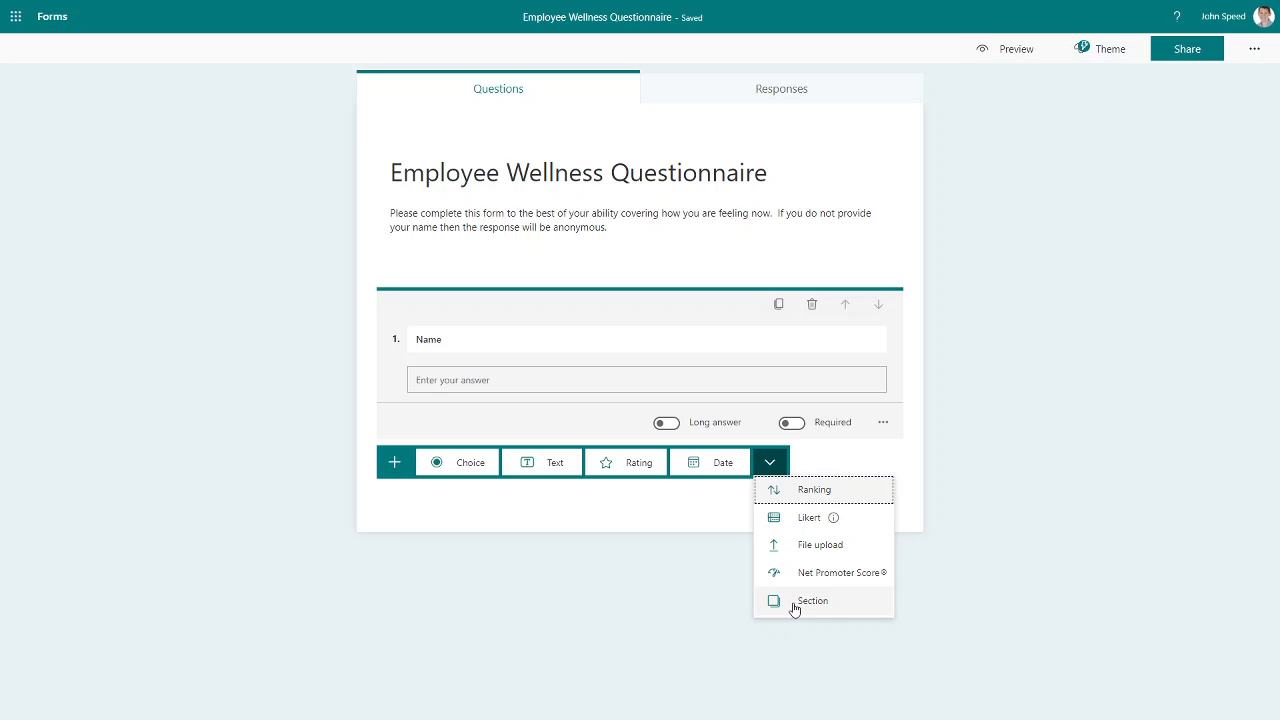
left_click(795, 601)
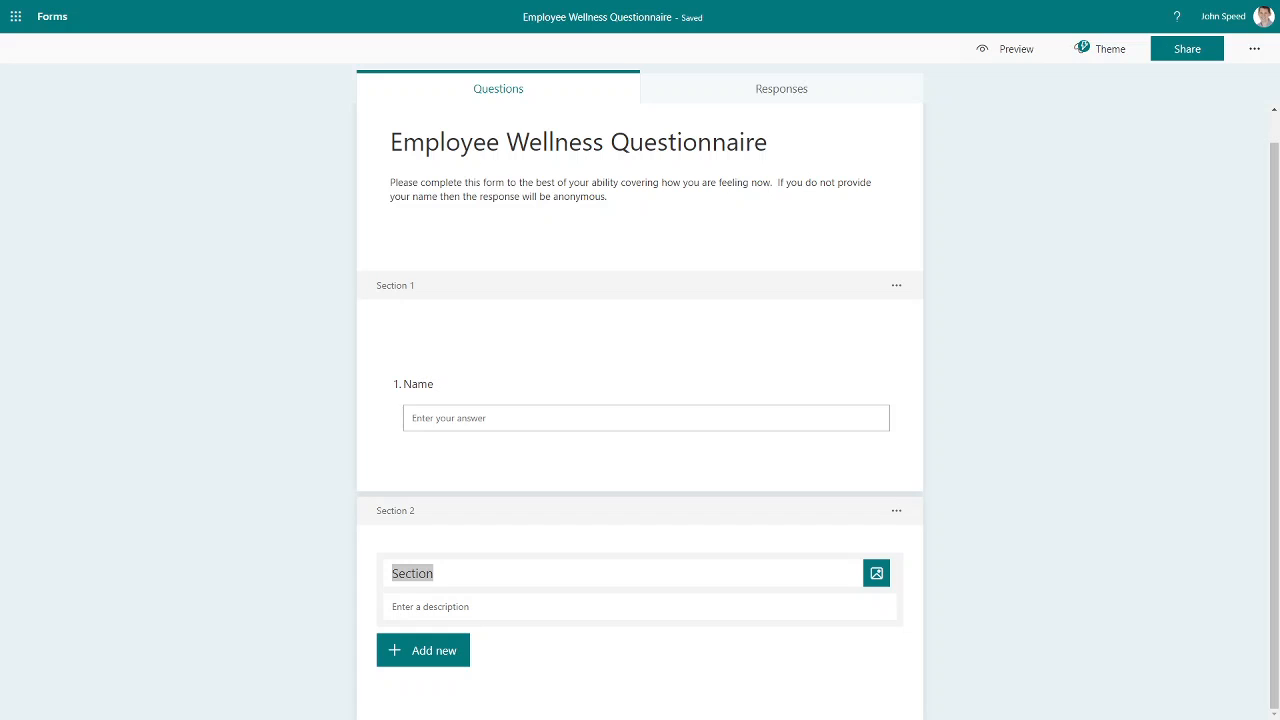
left_click(477, 571)
left_click_drag(477, 571, 392, 578)
type("Mental health and wellbeing • How would you rate your mental wellbeing right now? Where 5")
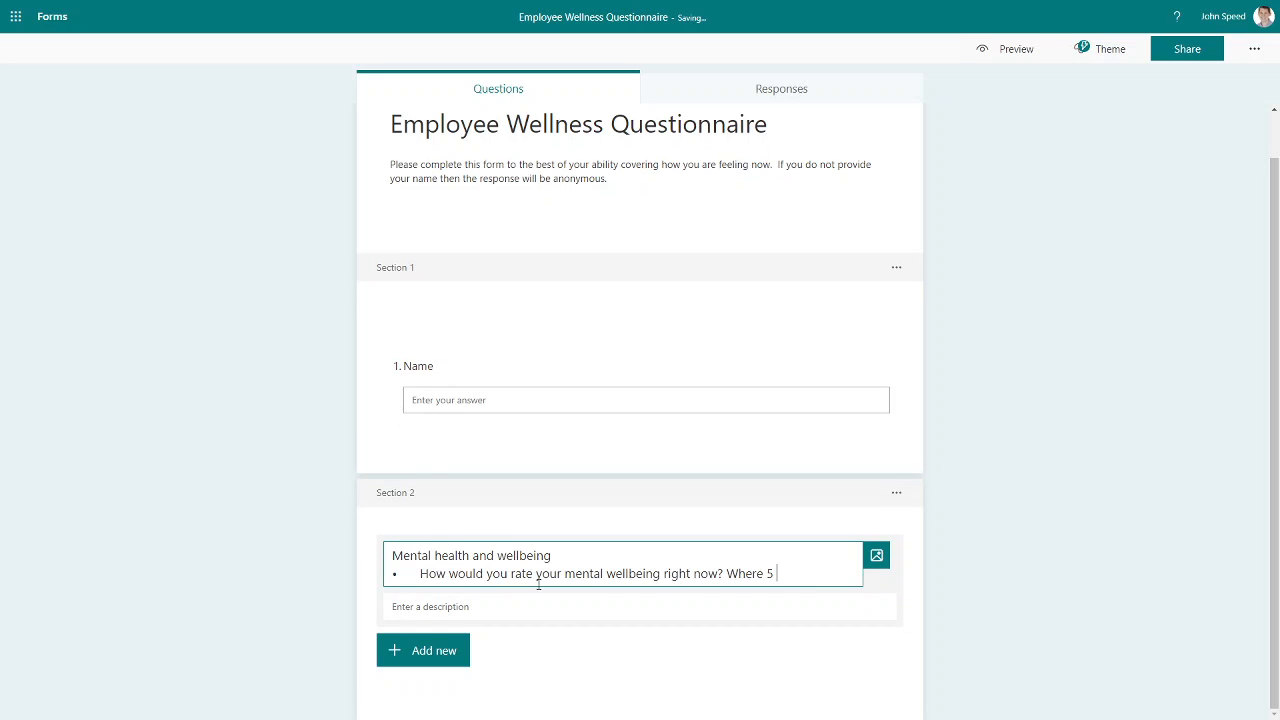
left_click_drag(796, 573, 383, 583)
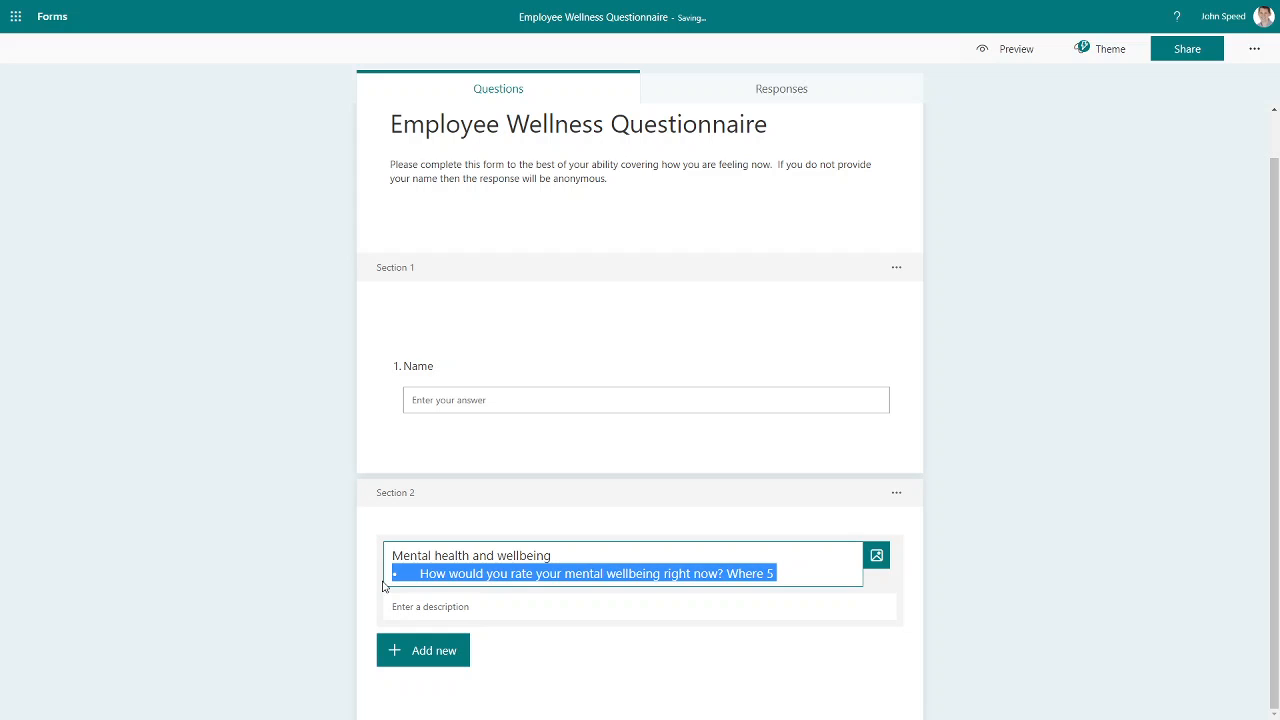
key("BackSpace")
key("BackSpace")
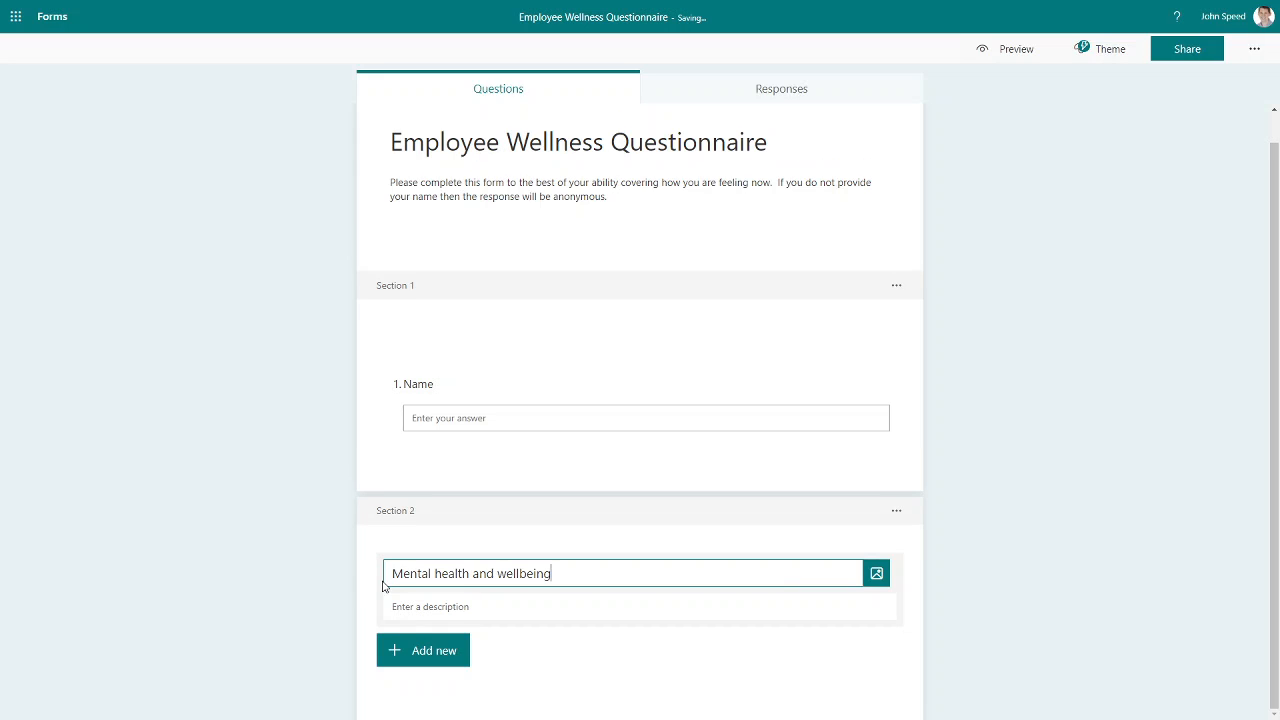
Add a rating question "How would you rate your mental wellbeing right now?" to the new section, using numbers as the rating symbol.
left_click(427, 662)
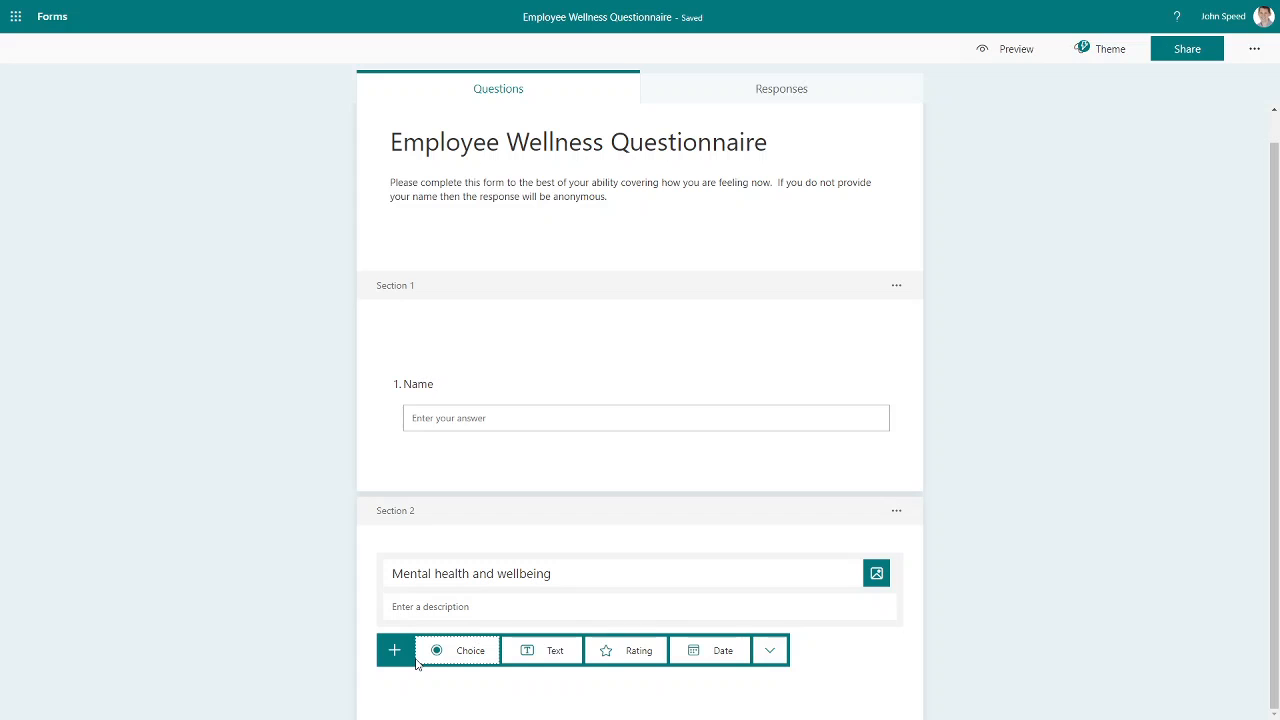
left_click(612, 652)
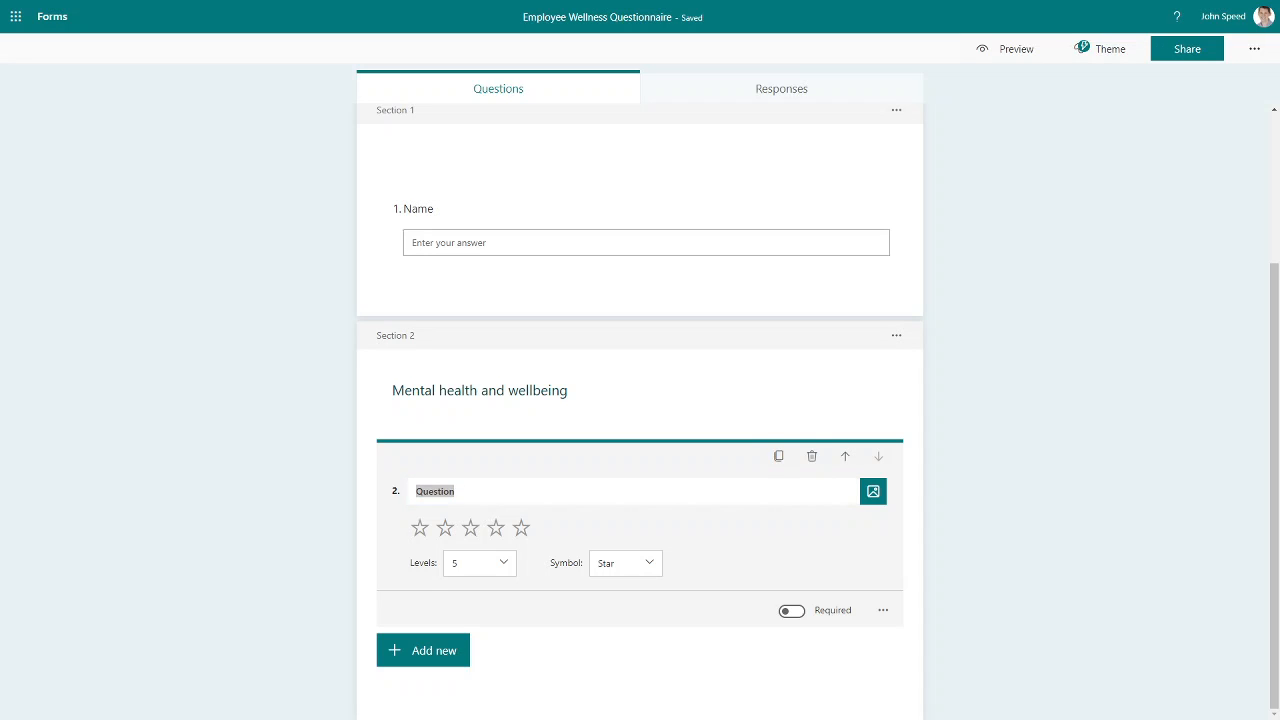
left_click(485, 491)
key("ctrl+a")
type("• How would you rate your mental wellbeing right now?")
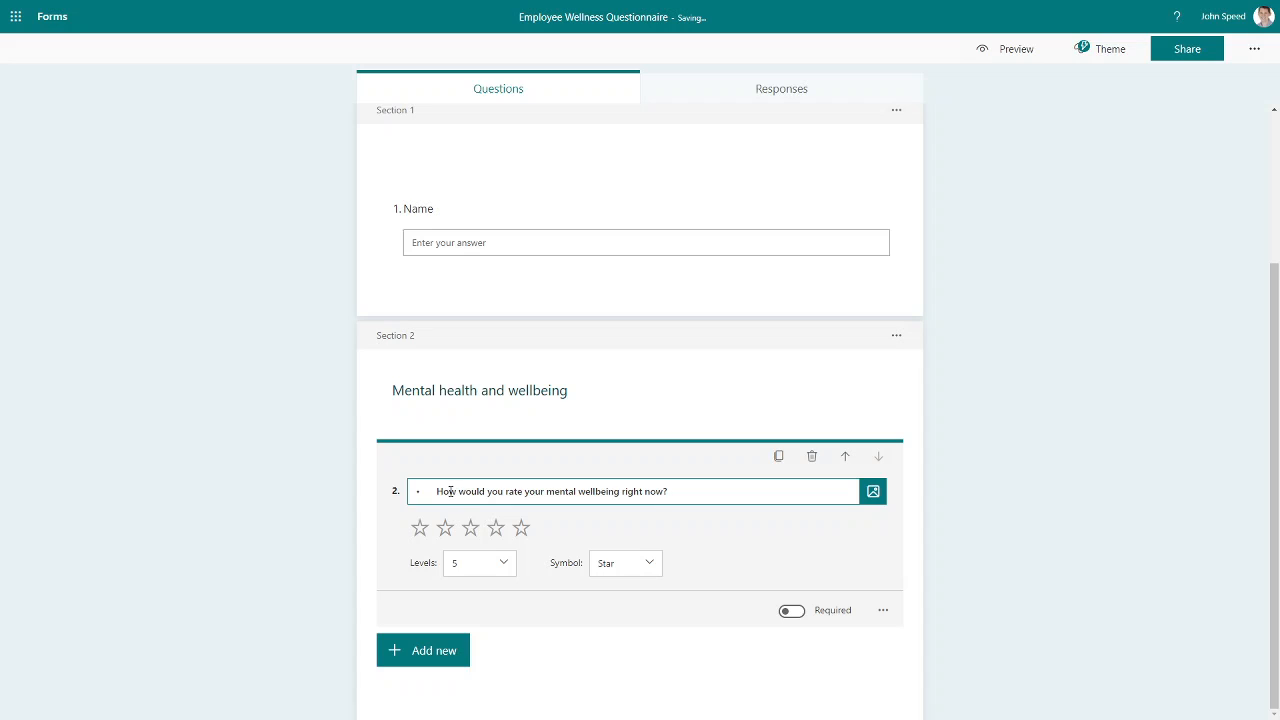
left_click_drag(437, 491, 368, 494)
key("BackSpace")
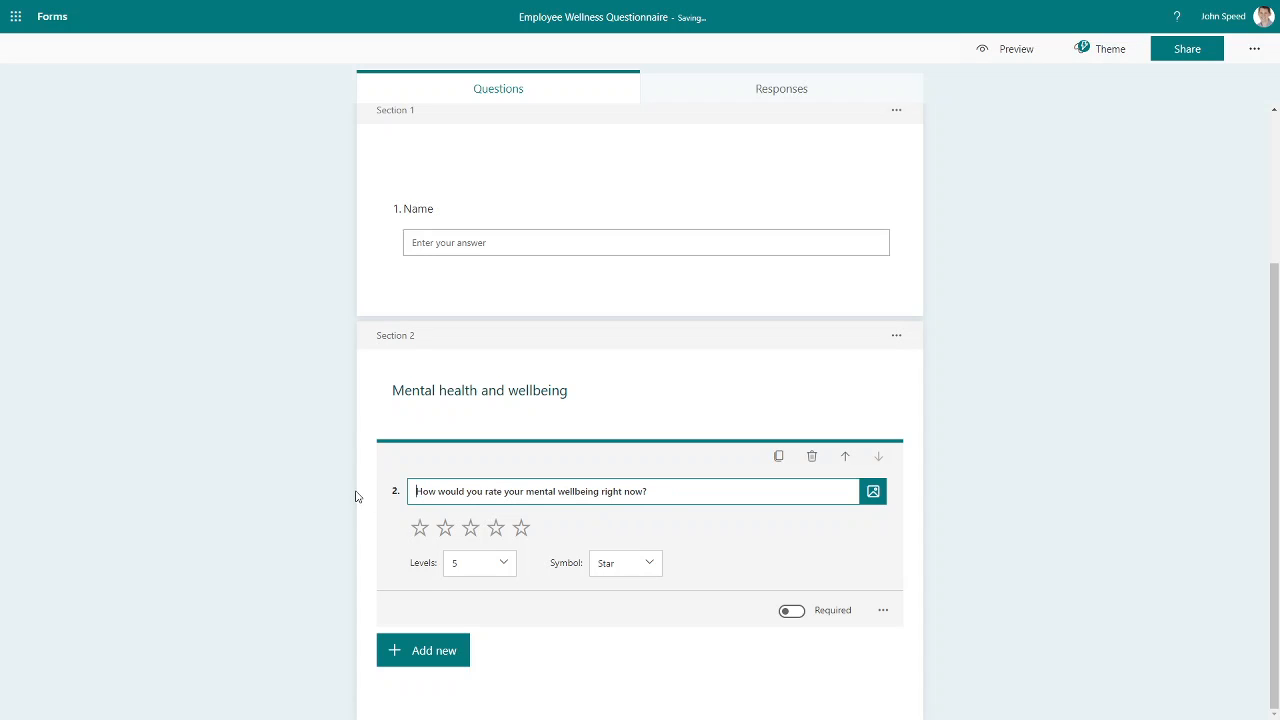
left_click(620, 572)
left_click(623, 590)
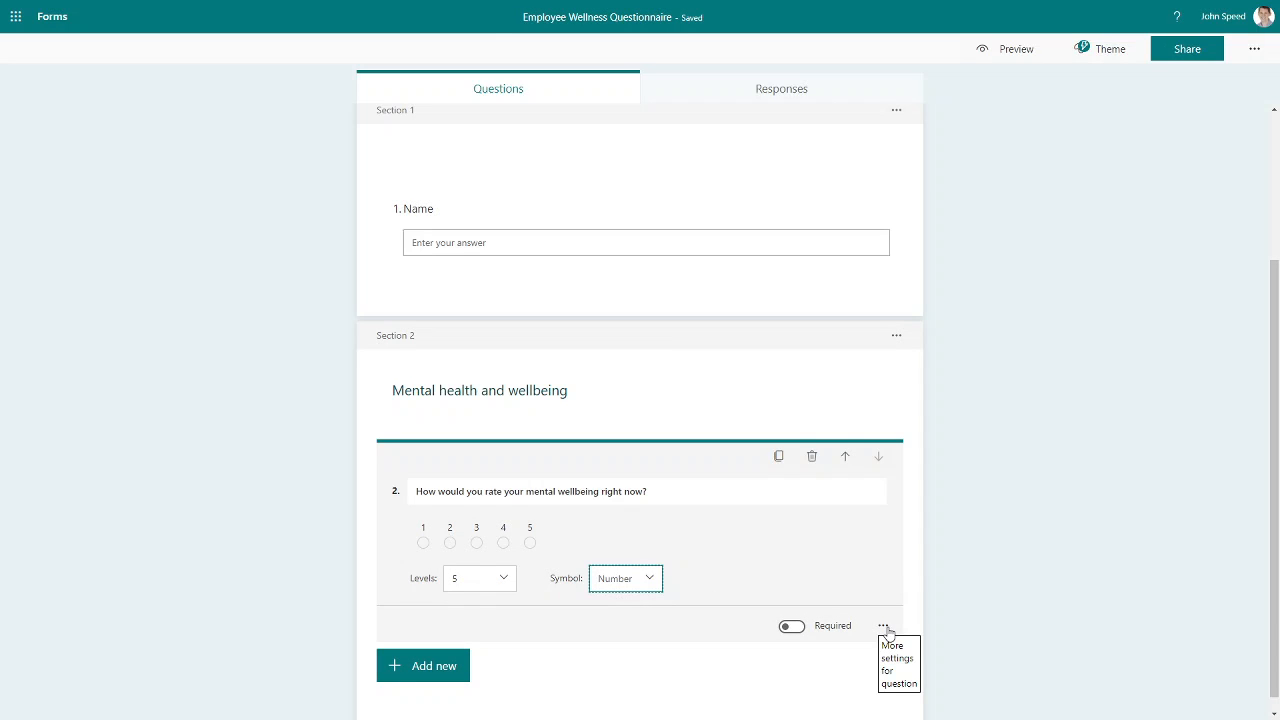
Label rating level 1 "Not Good" and level 5 "Great", and make the mental wellbeing question required.
left_click(884, 627)
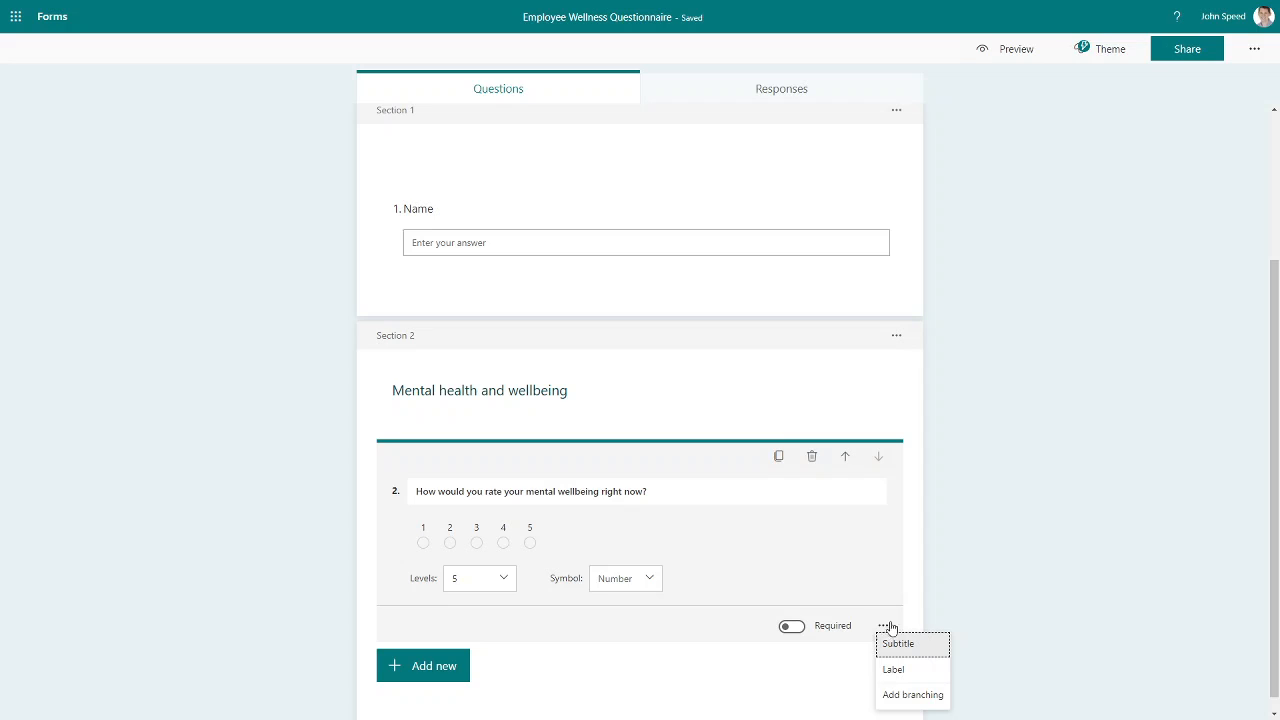
left_click(900, 657)
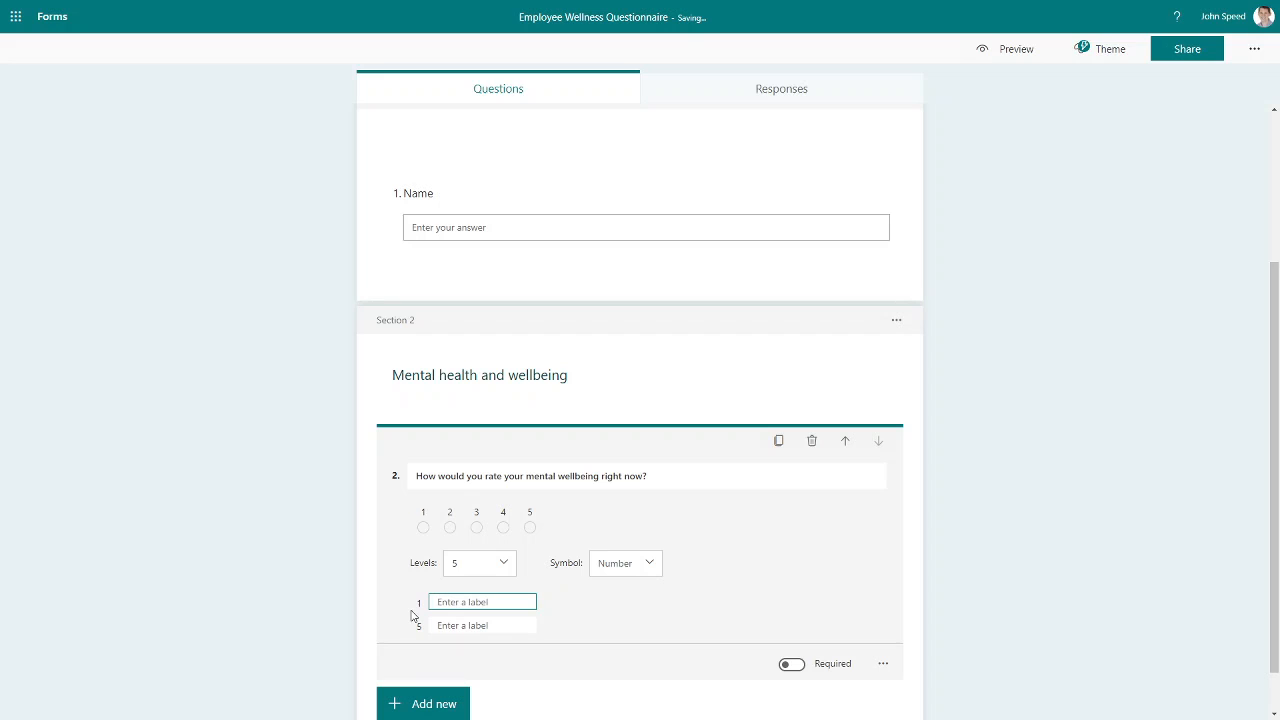
type("Not Good")
left_click(453, 627)
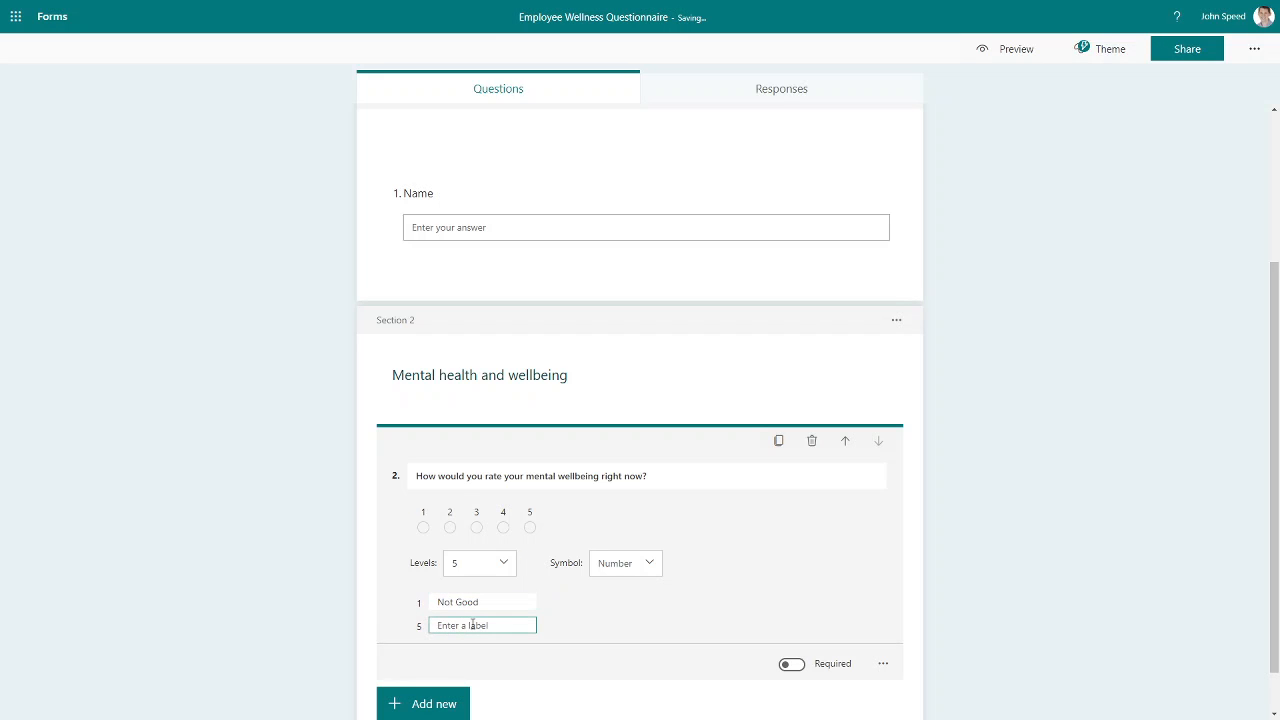
type("Great")
left_click(663, 623)
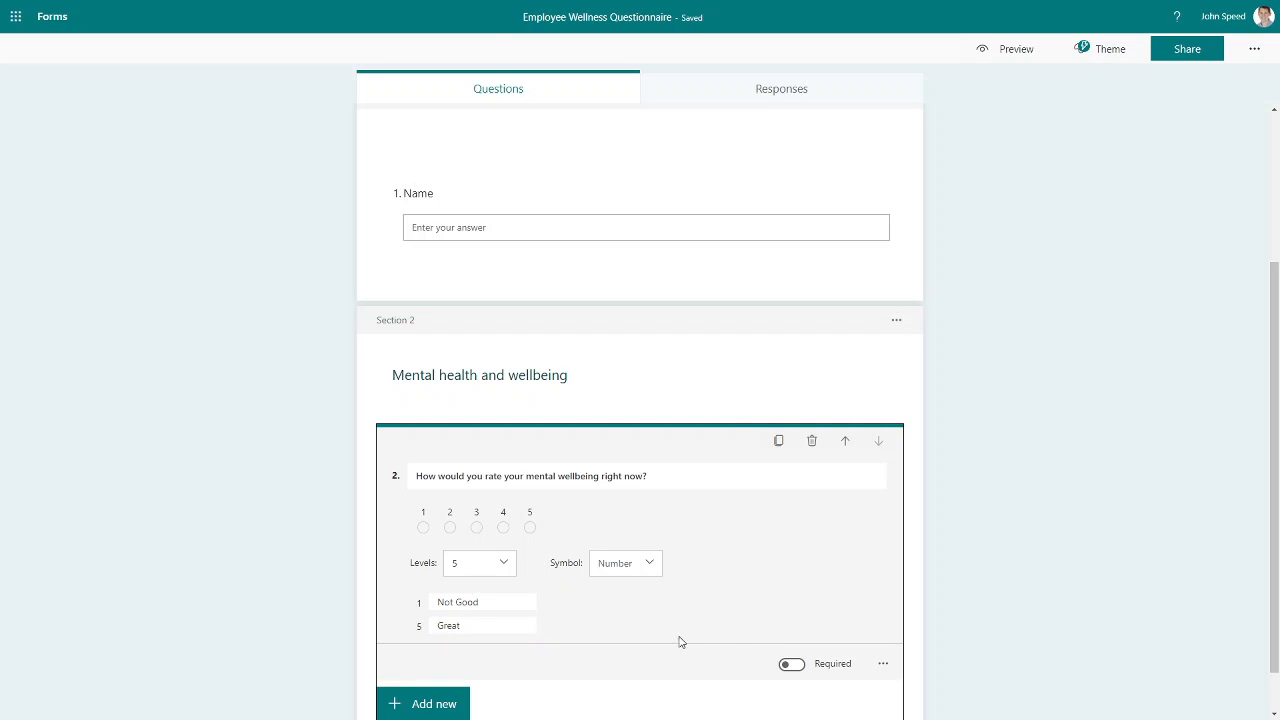
left_click(791, 667)
Add a choice question reading "My organisation supports me to balance my work and caring responsibilities effectively?".
scroll(710, 630, "down", 1)
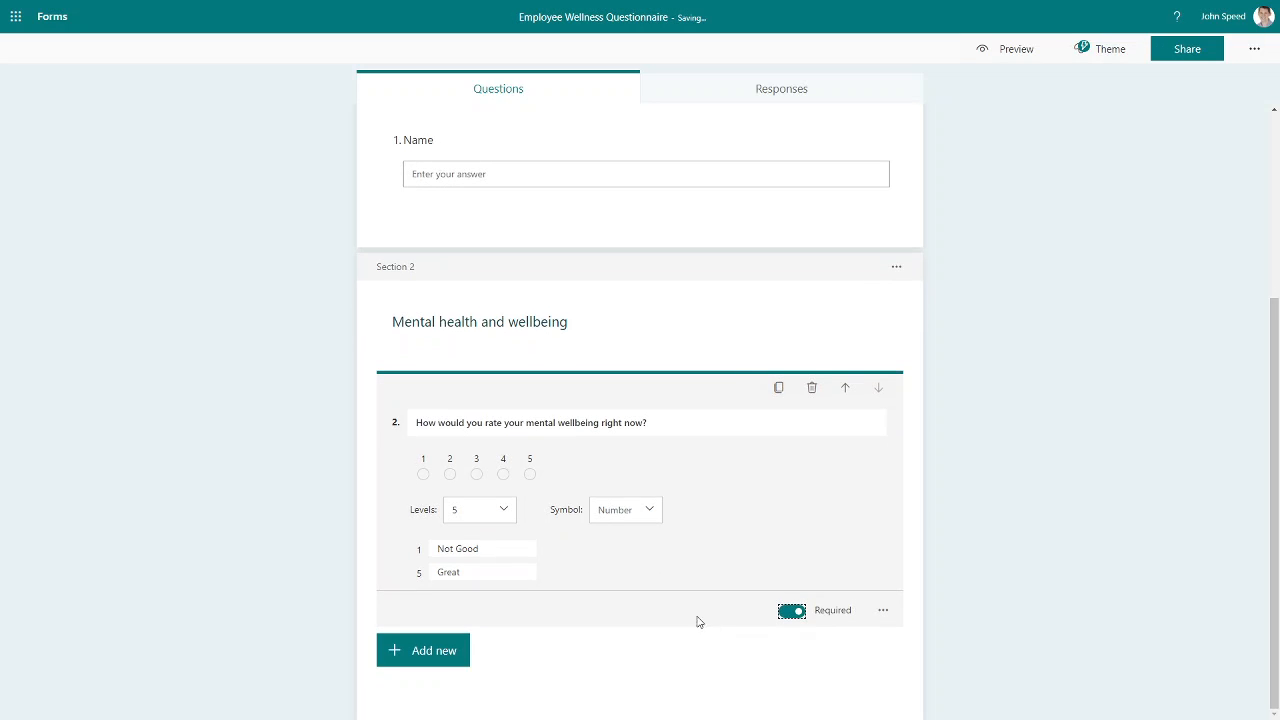
left_click(458, 659)
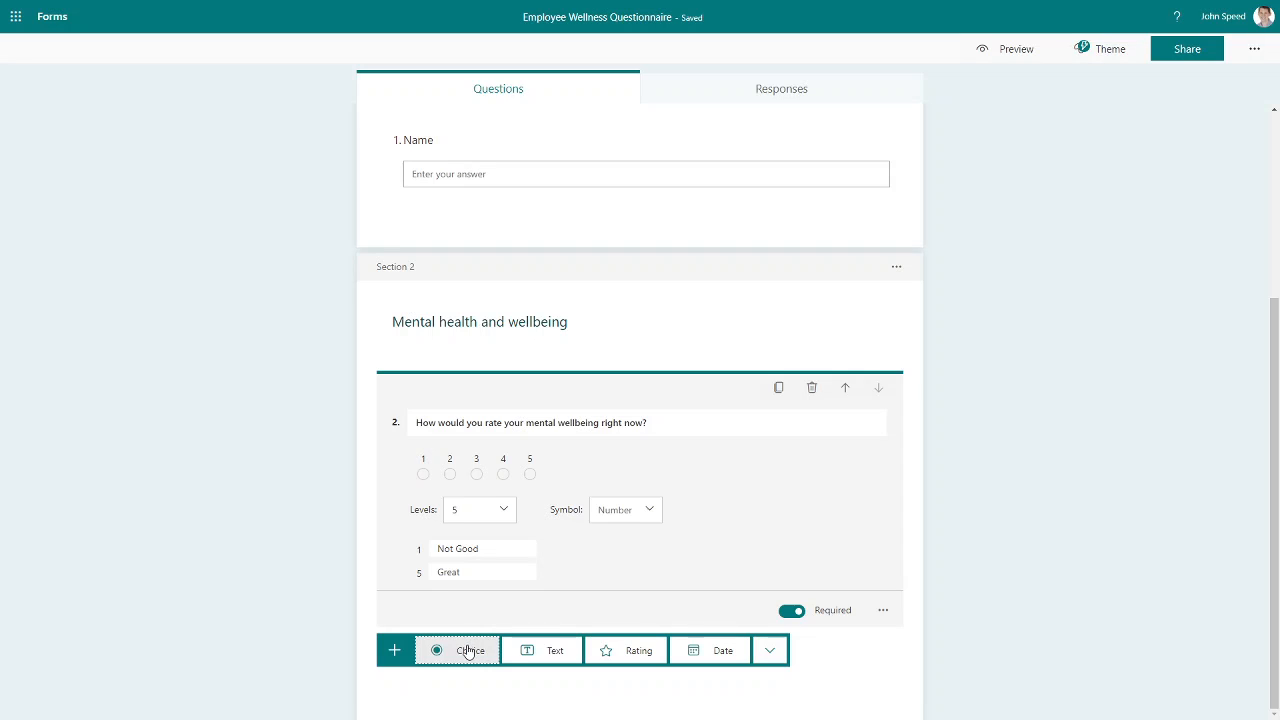
left_click(460, 651)
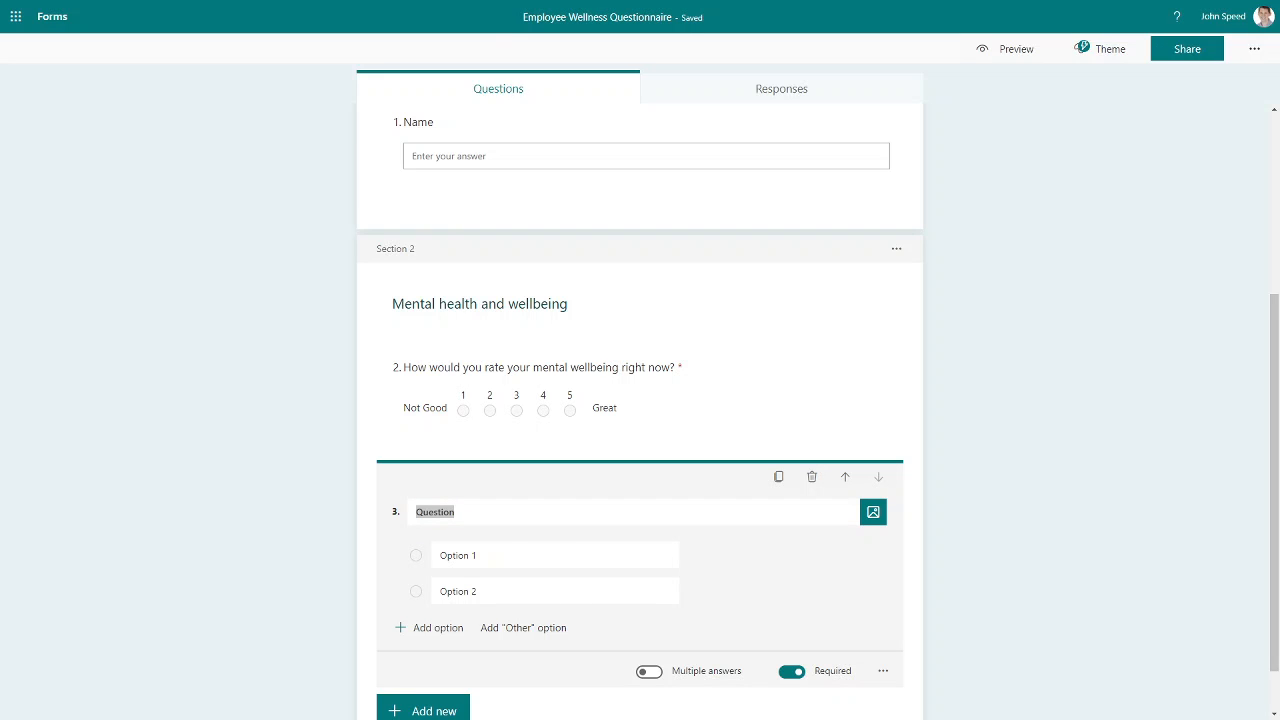
left_click(503, 517)
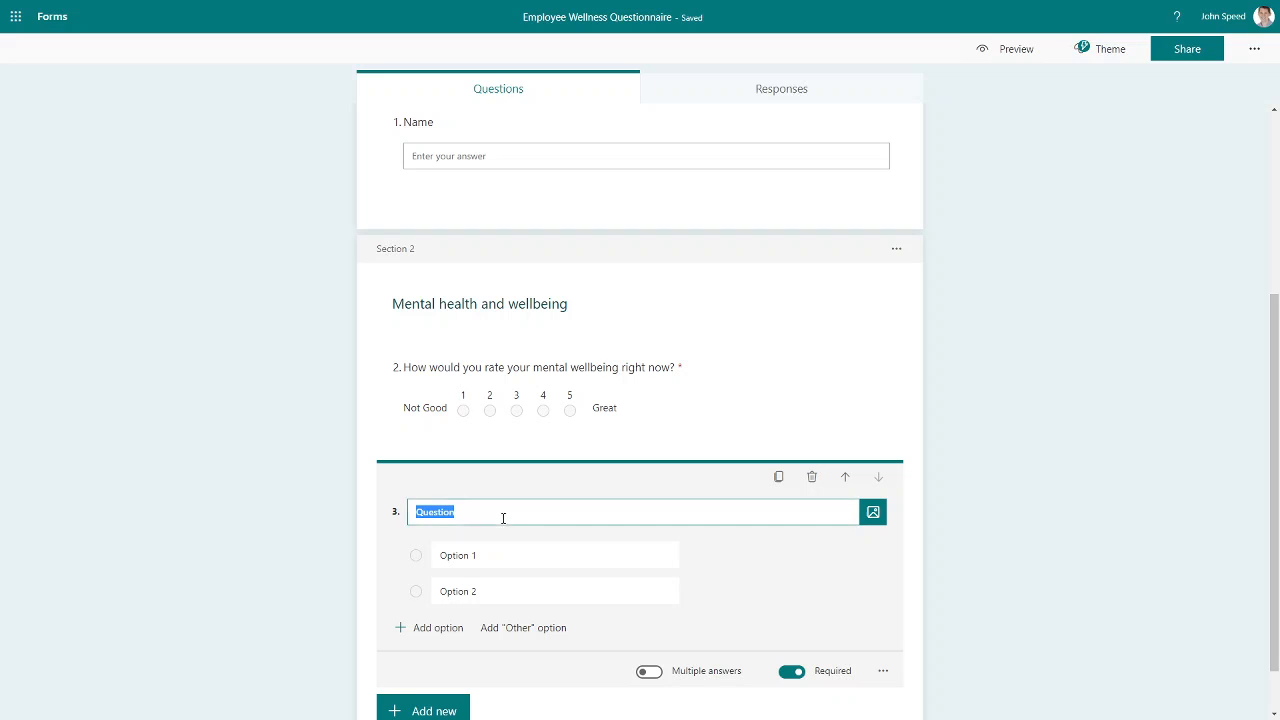
type("• My organisation supports me to balance my work and caring responsibilities effectively")
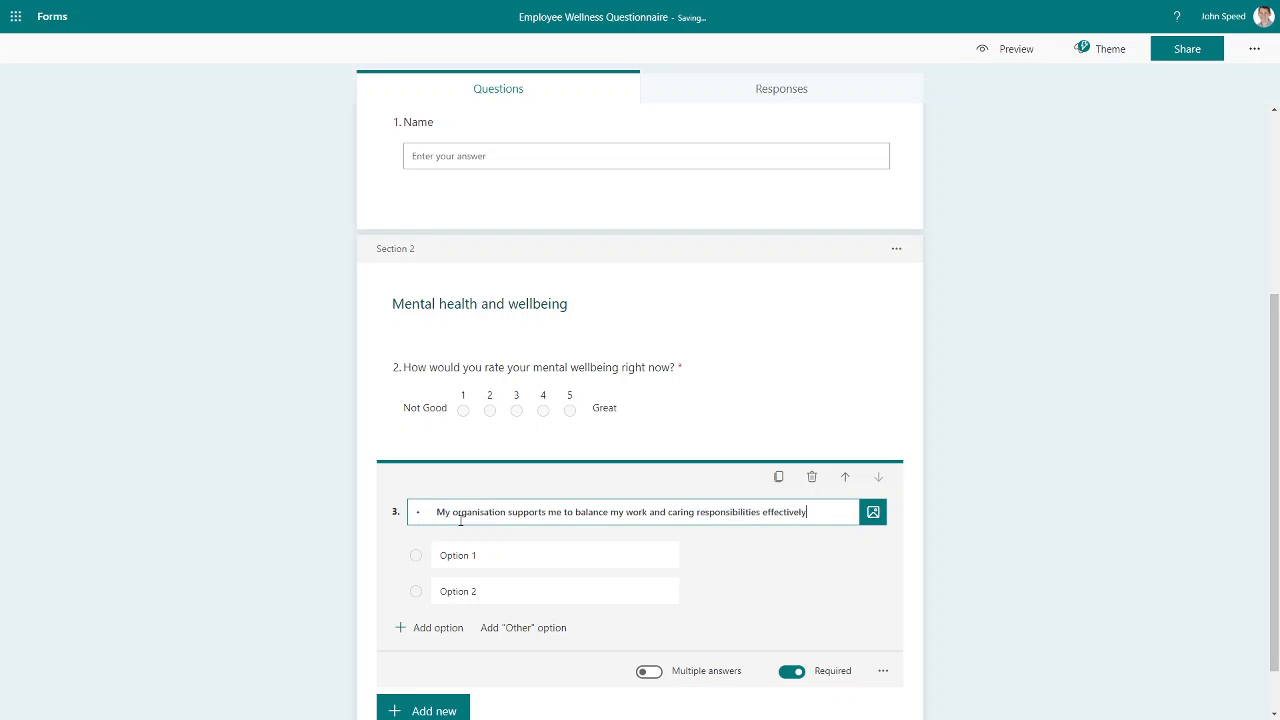
left_click_drag(437, 514, 371, 515)
key("BackSpace")
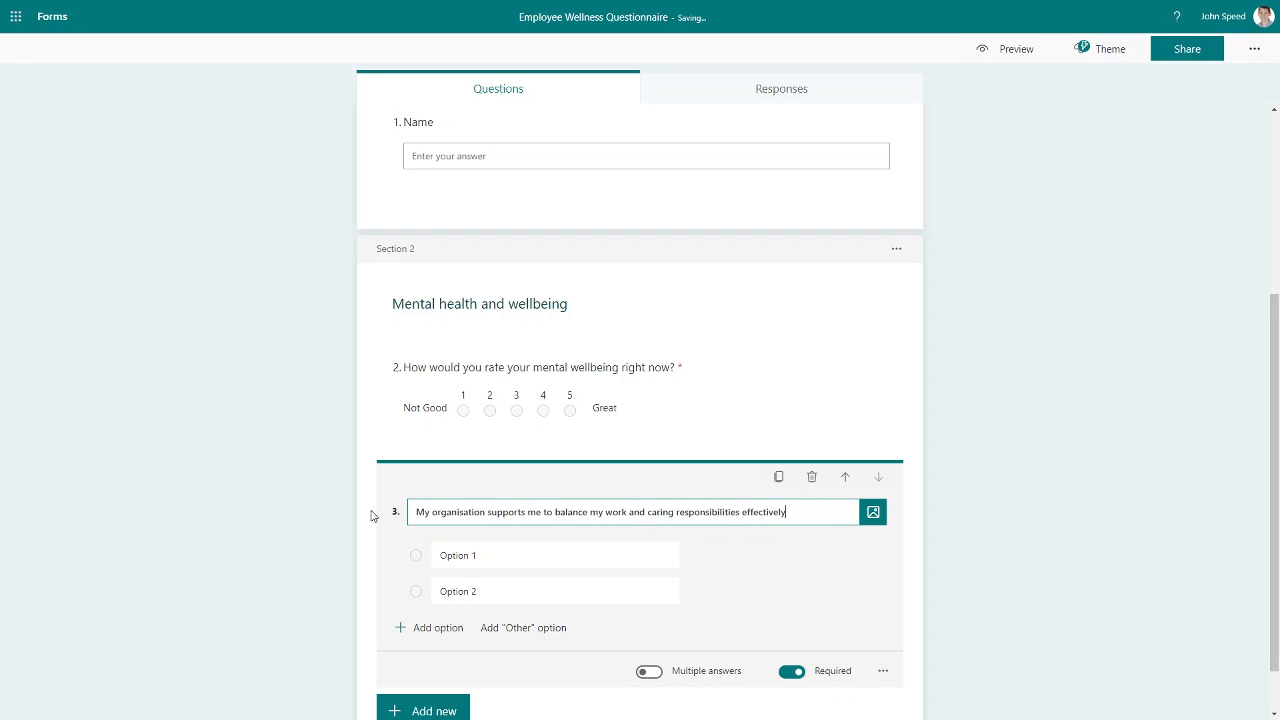
key("Tab")
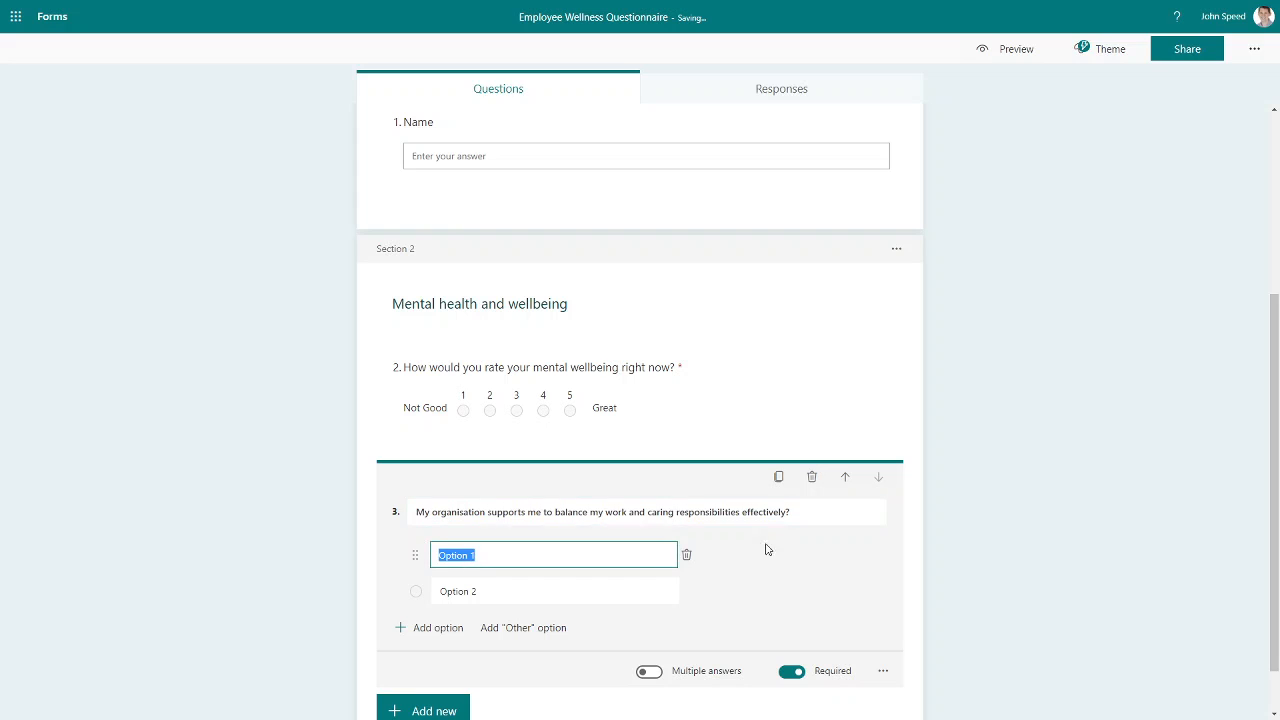
Set the first two answer options of the caring responsibilities question to "Strongly Agree" and "Agree".
key("alt+Tab")
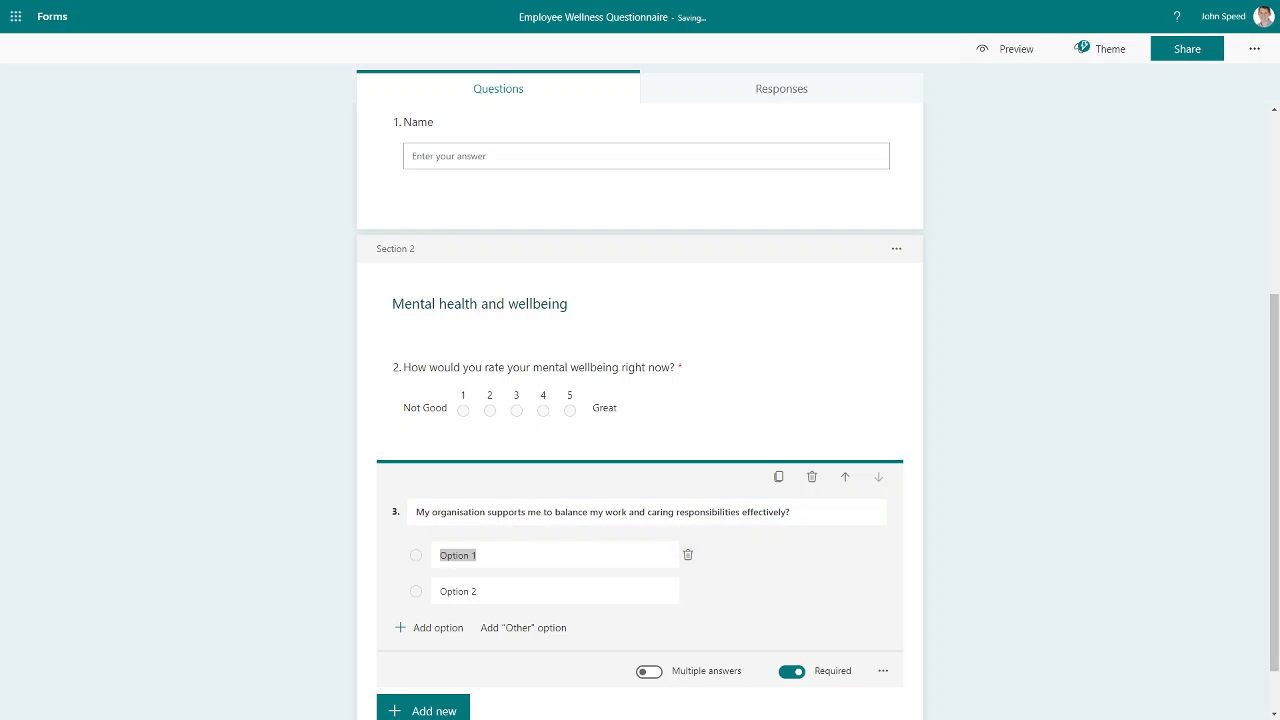
key("alt+Tab")
type("Strongly Agree")
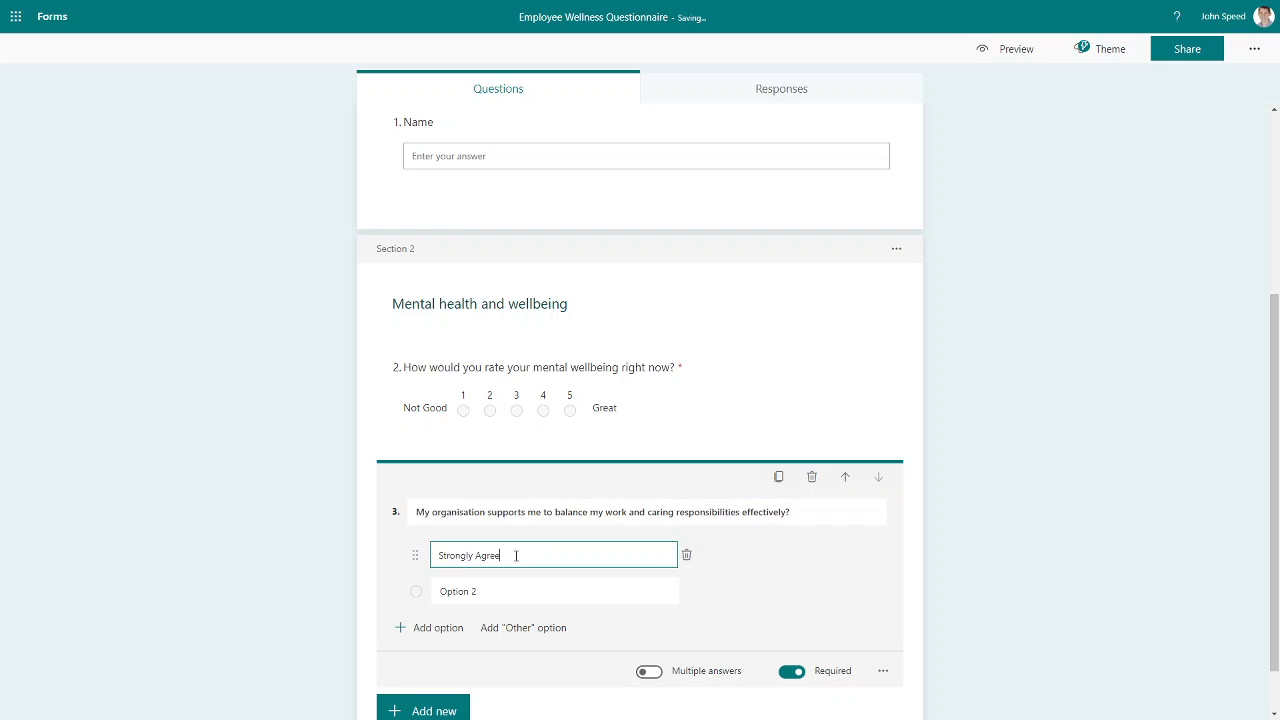
key("alt+Tab")
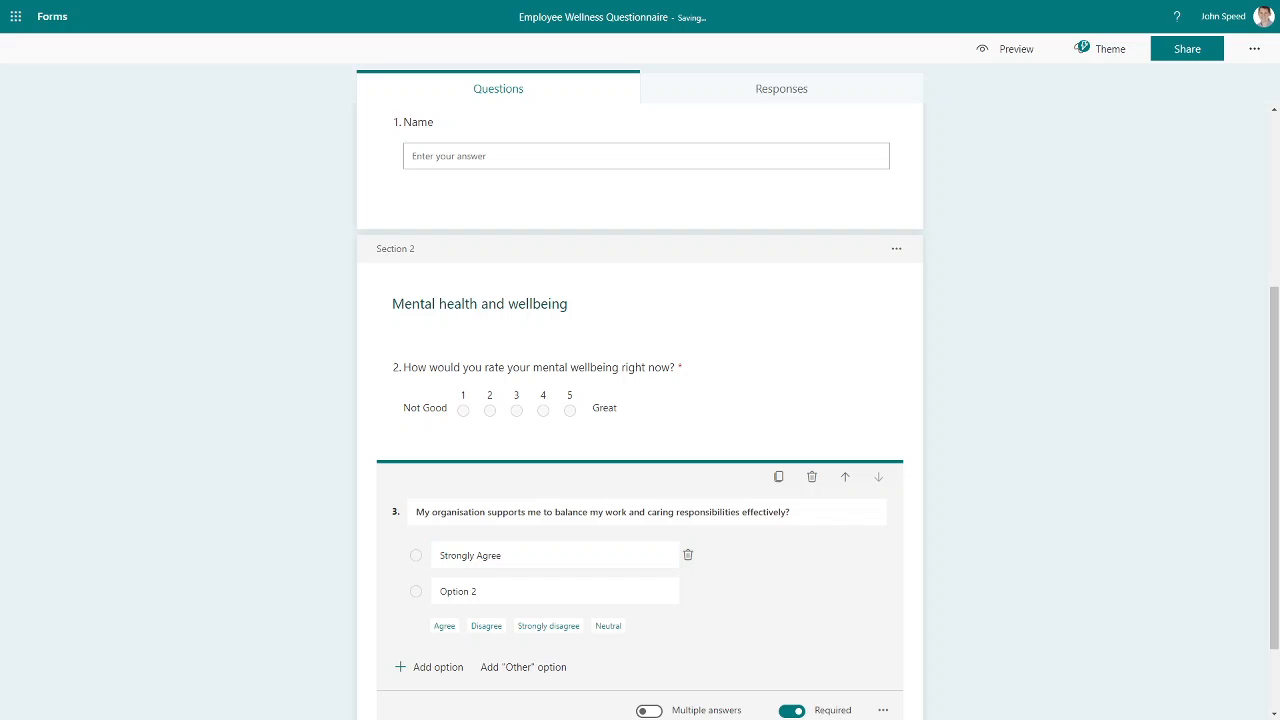
left_click(511, 591)
type("Agree")
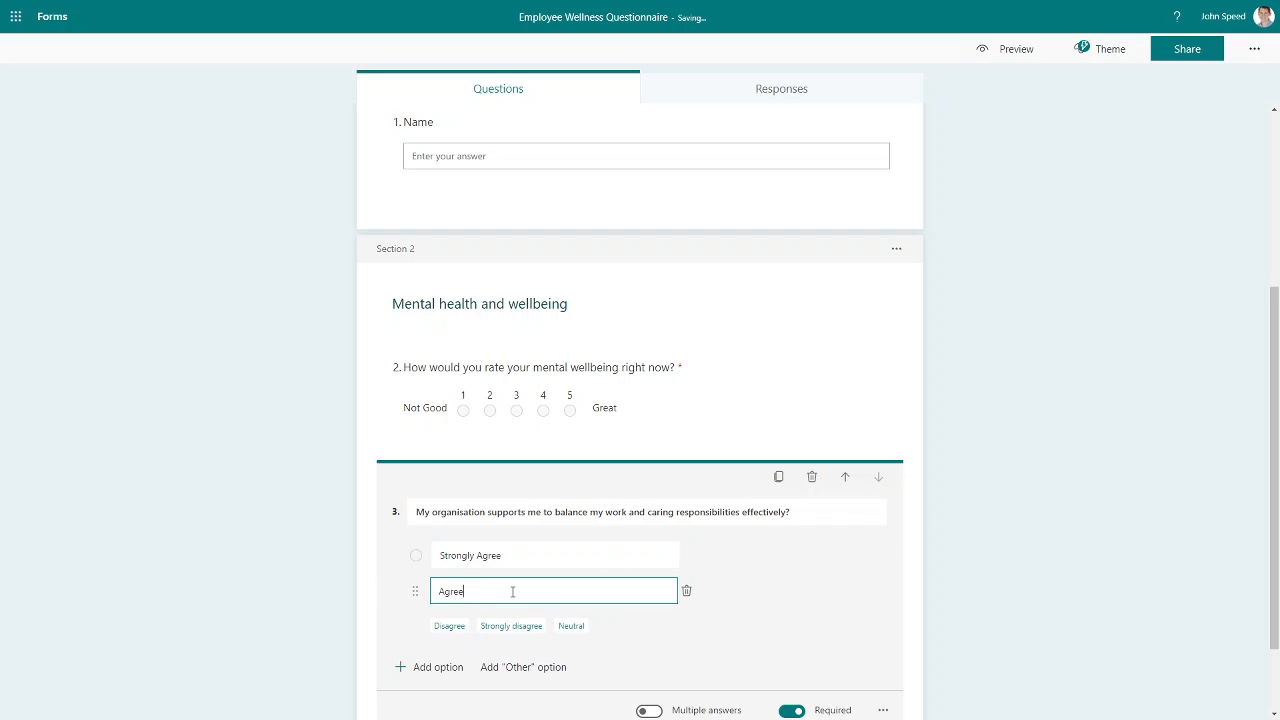
Add four more answer options to the caring responsibilities question: "Neutral", "Disagree", "Strongly disagree" and "N/A".
scroll(510, 590, "down", 1)
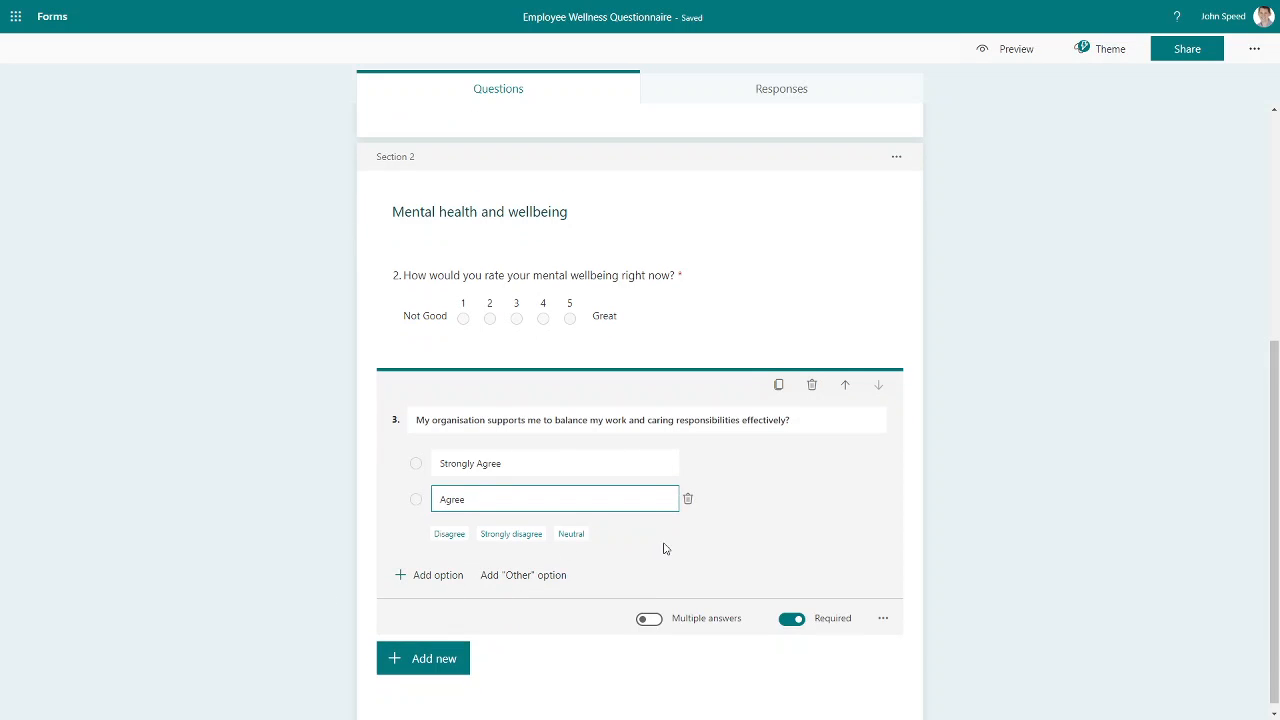
left_click(448, 585)
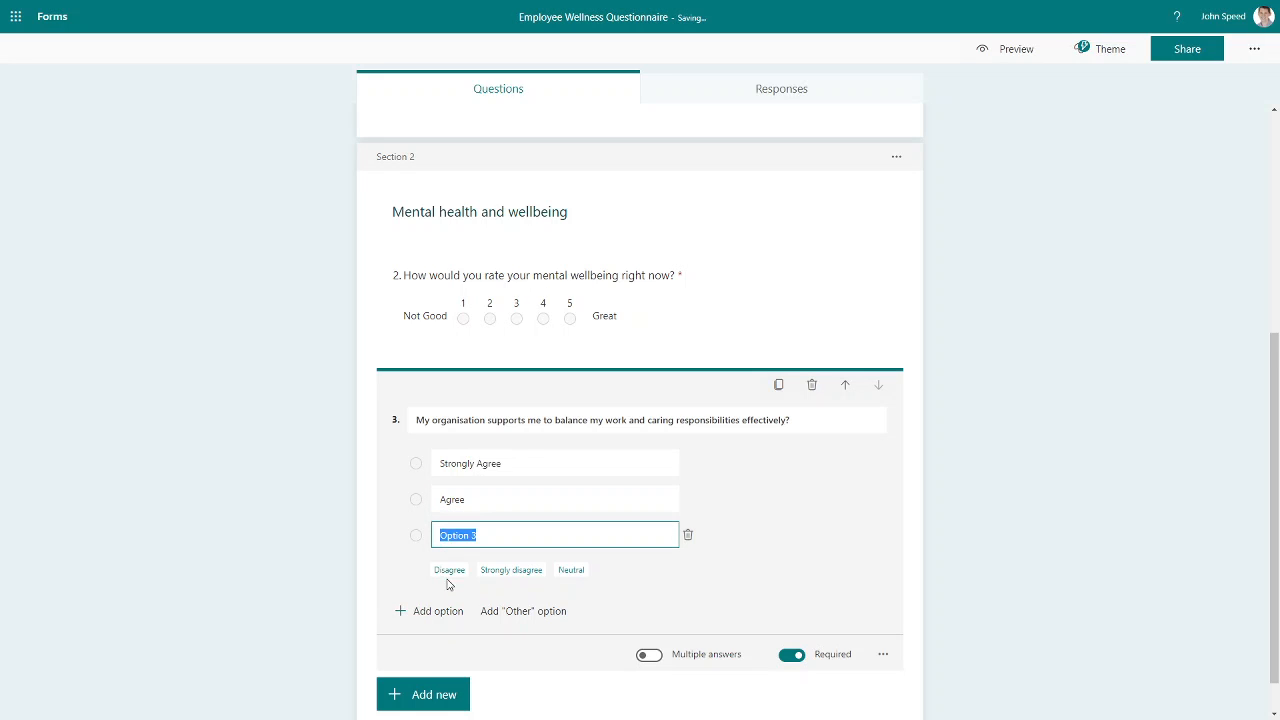
left_click(570, 570)
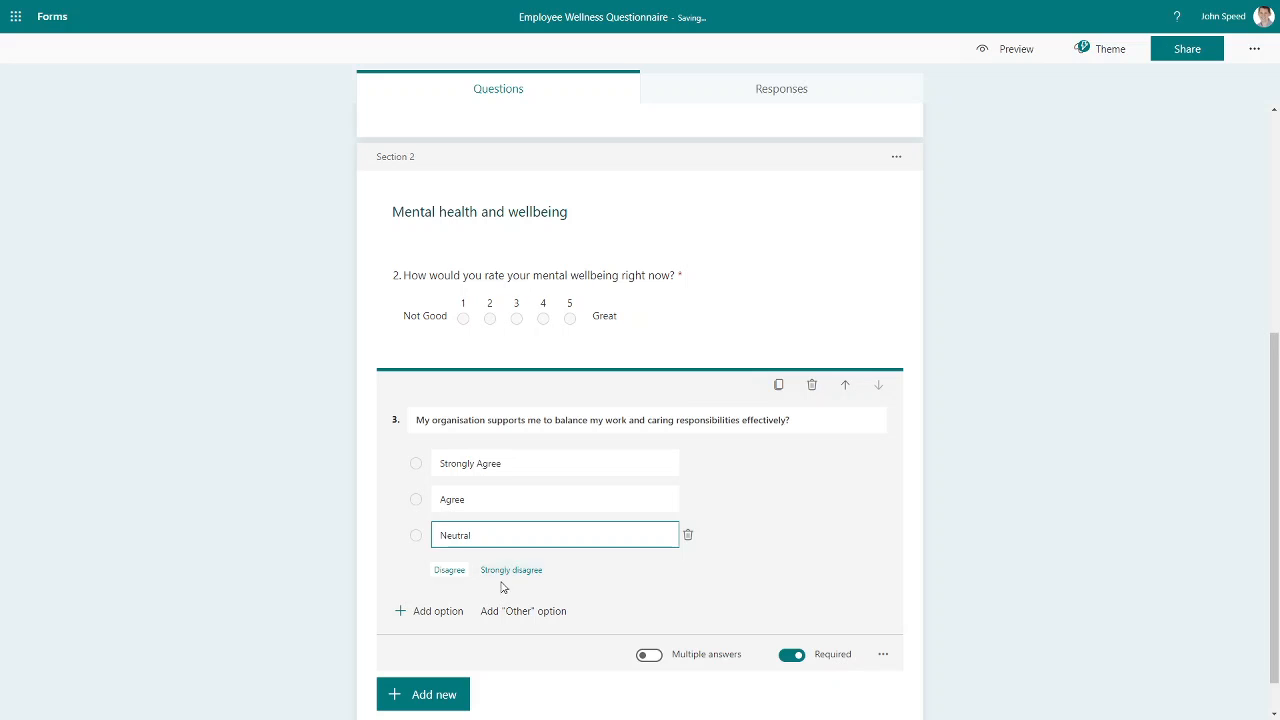
left_click(438, 611)
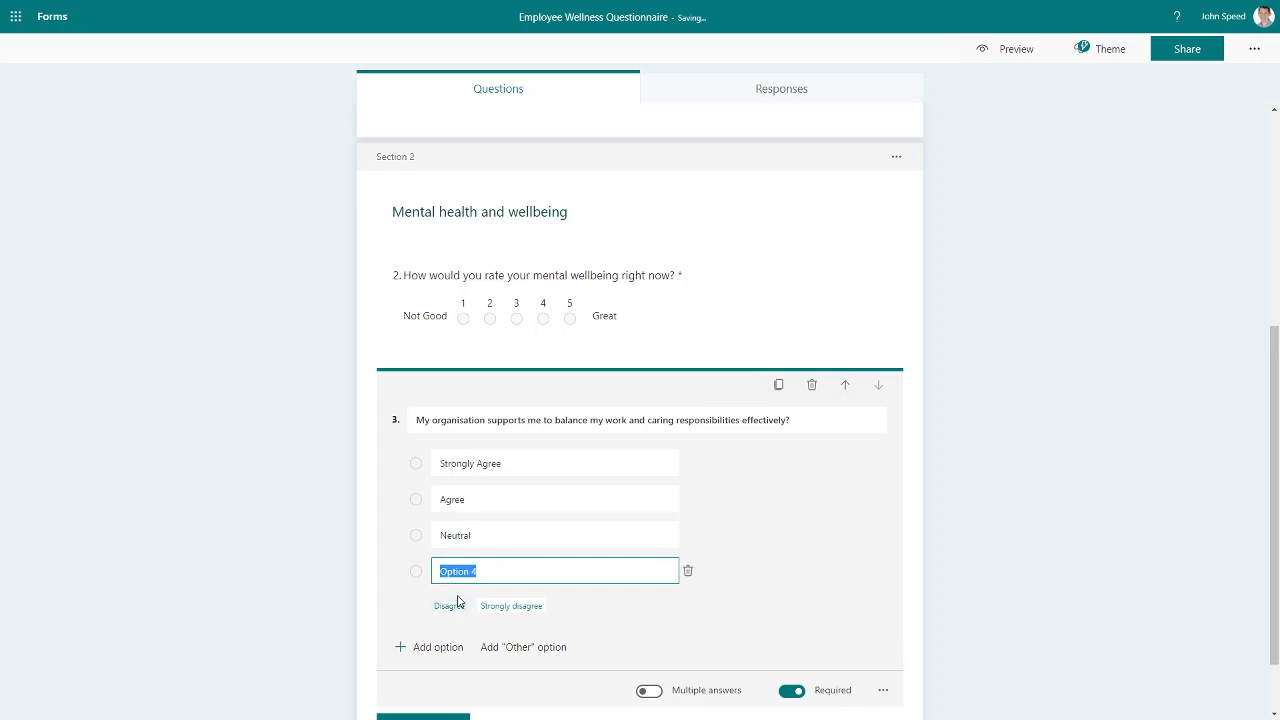
left_click(451, 607)
left_click(440, 648)
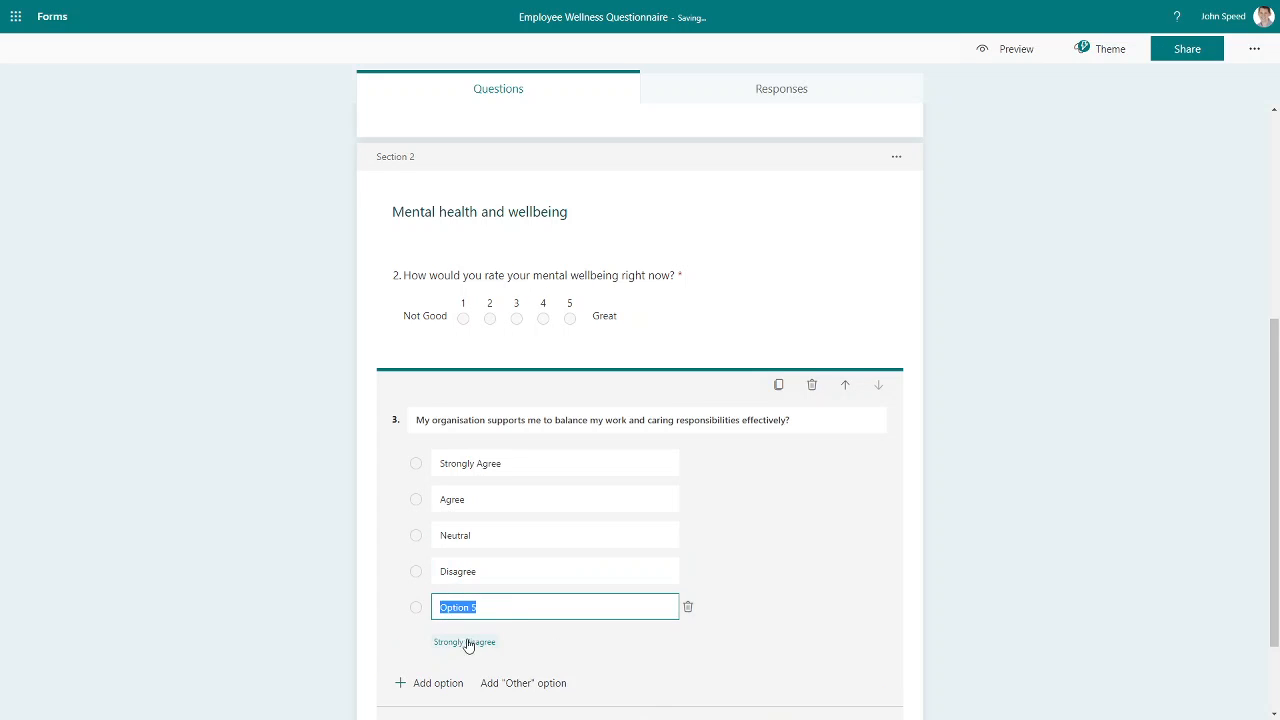
left_click(486, 642)
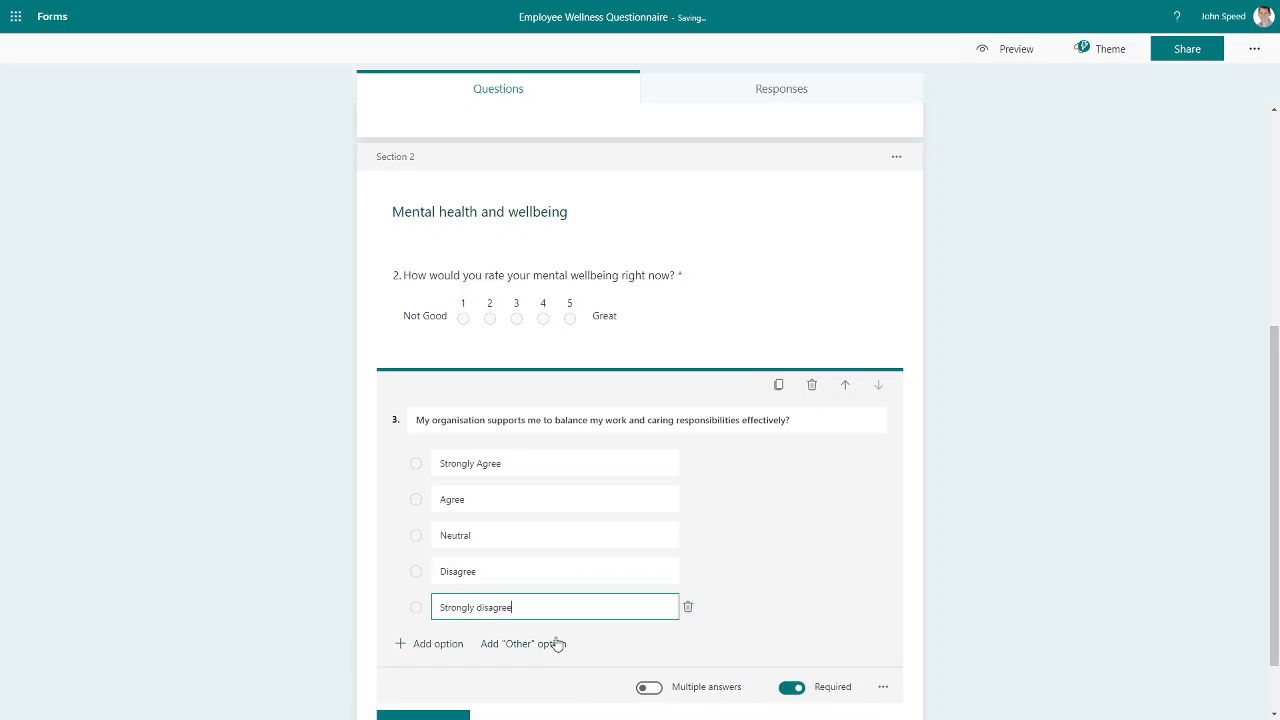
left_click(449, 648)
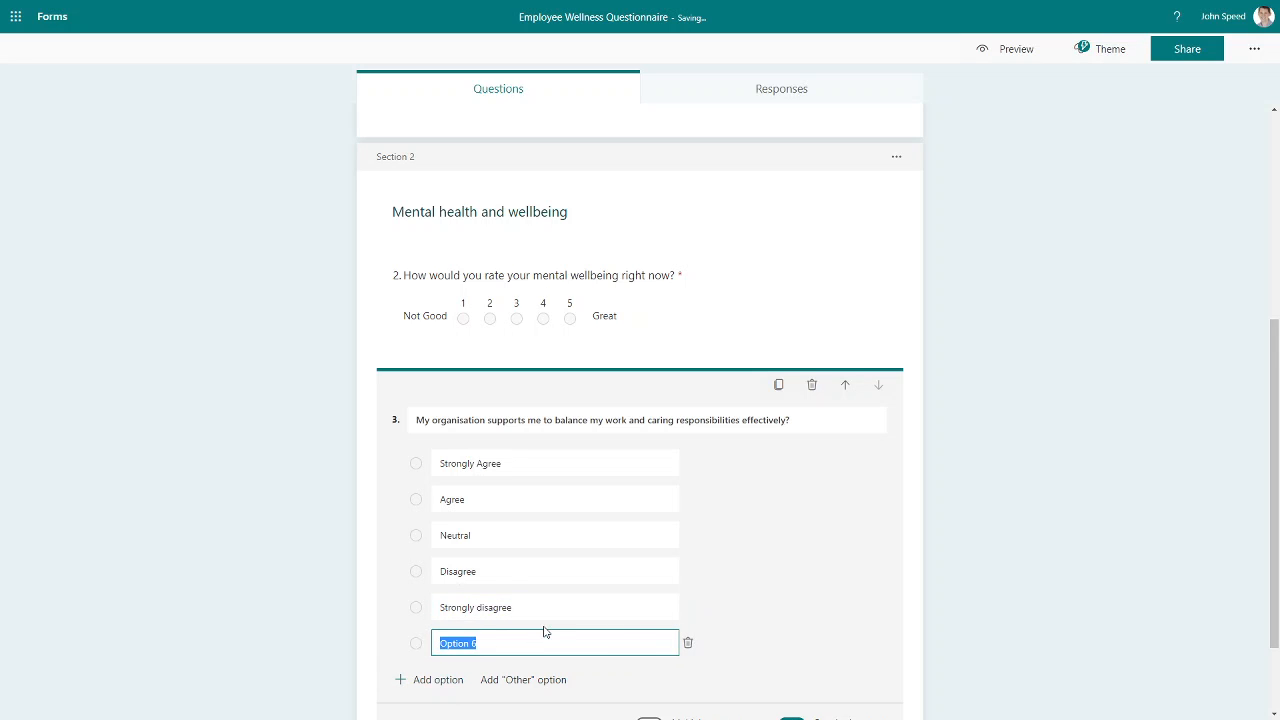
type("N/A")
scroll(545, 632, "down", 1)
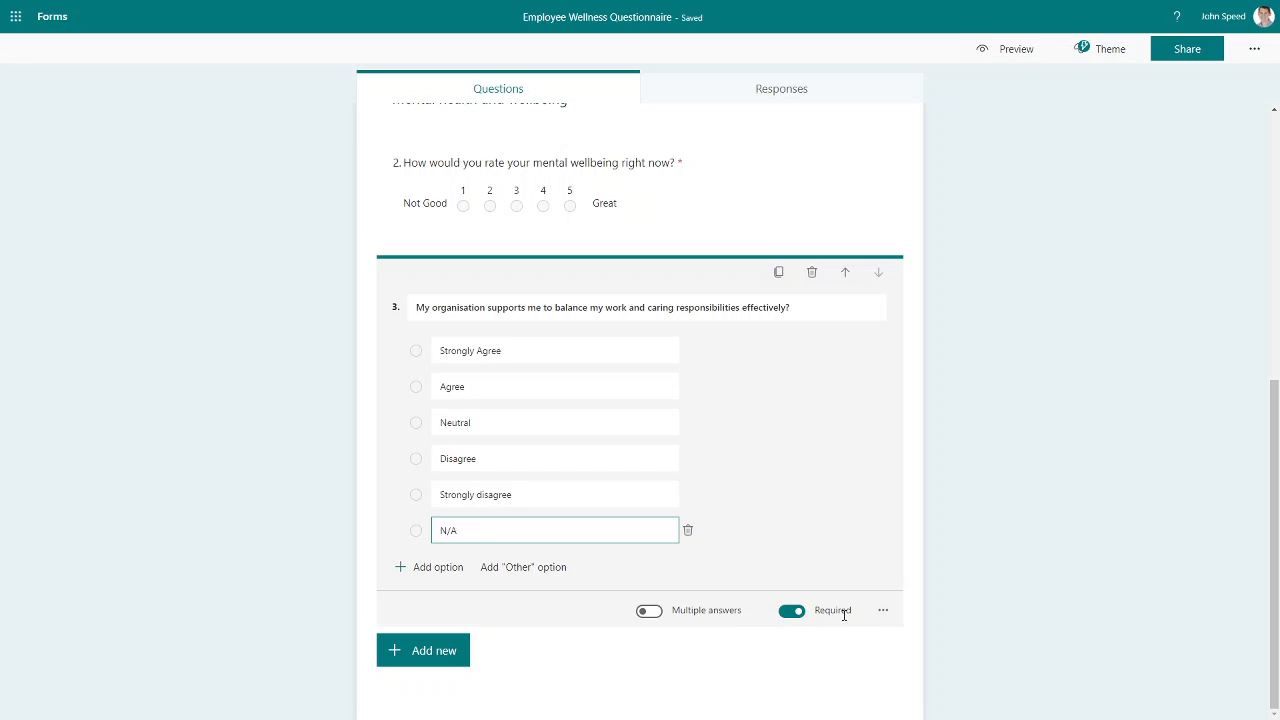
Look over the additional settings for the caring responsibilities question, such as shuffling, drop-down, subtitle and branching.
left_click(882, 612)
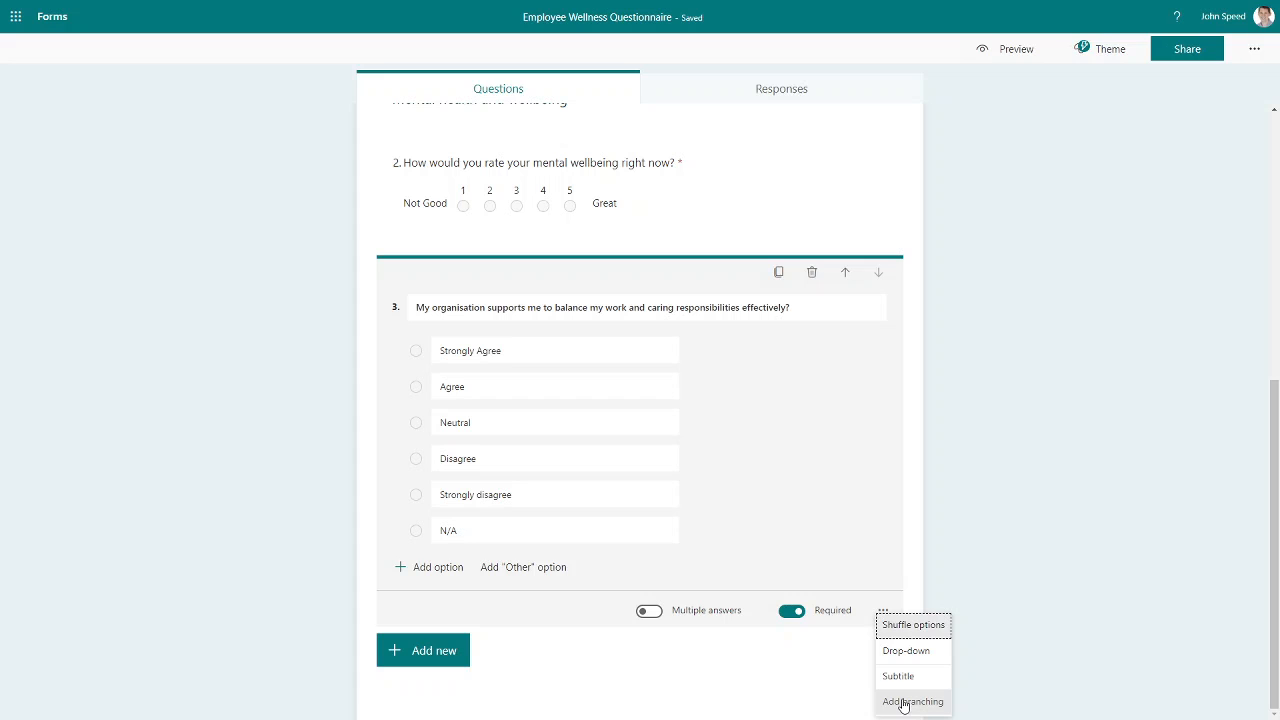
left_click(931, 525)
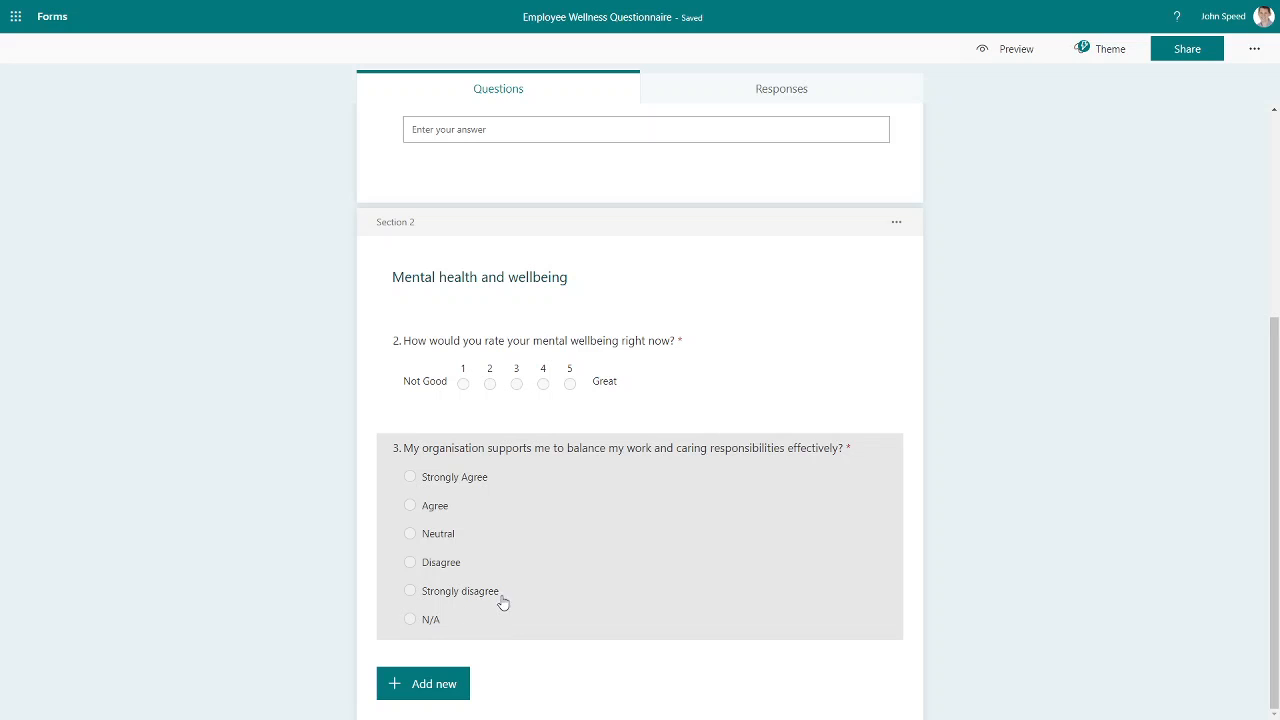
Duplicate the caring responsibilities question and change the copy's text to "I feel safe at work".
left_click(774, 489)
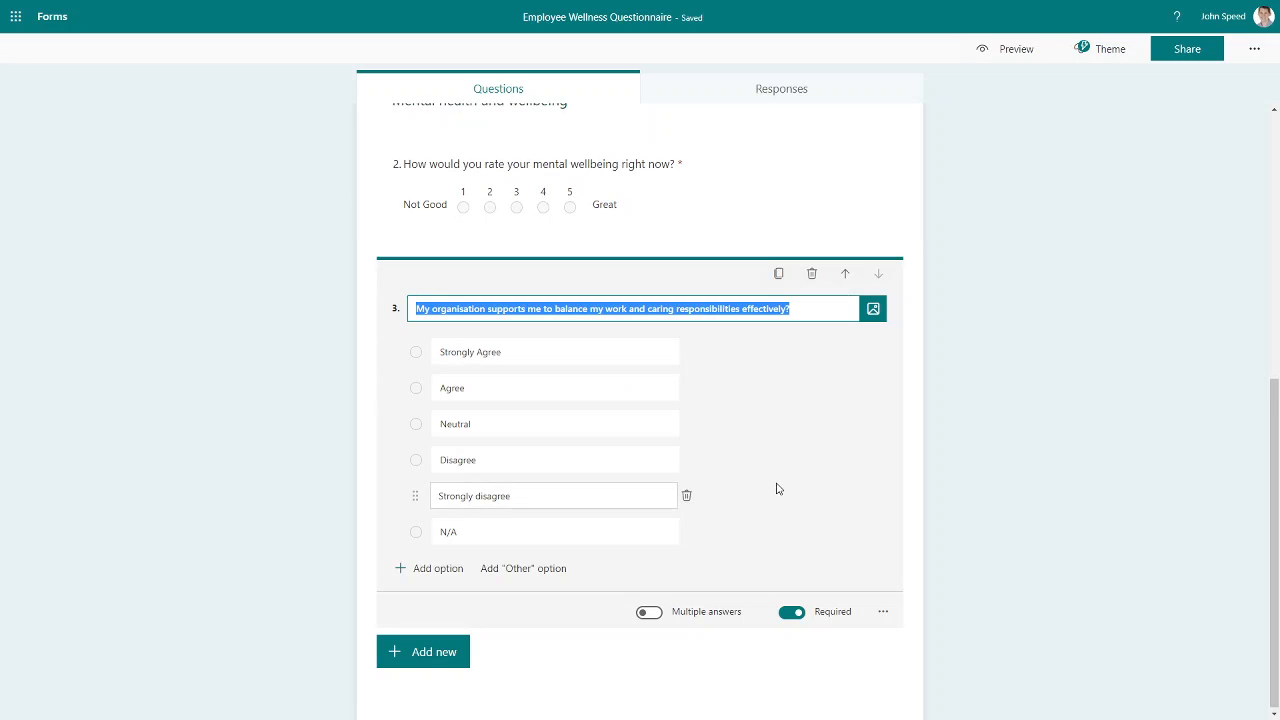
left_click(779, 274)
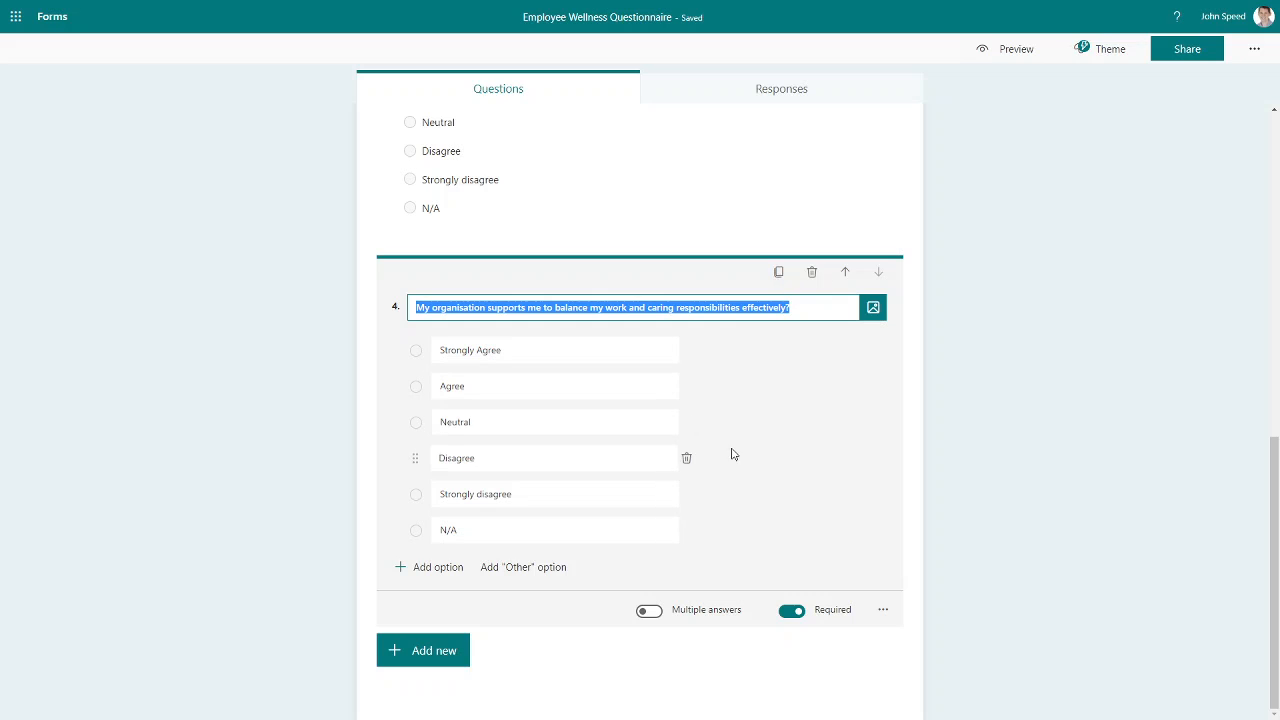
scroll(731, 466, "up", 5)
scroll(491, 347, "down", 3)
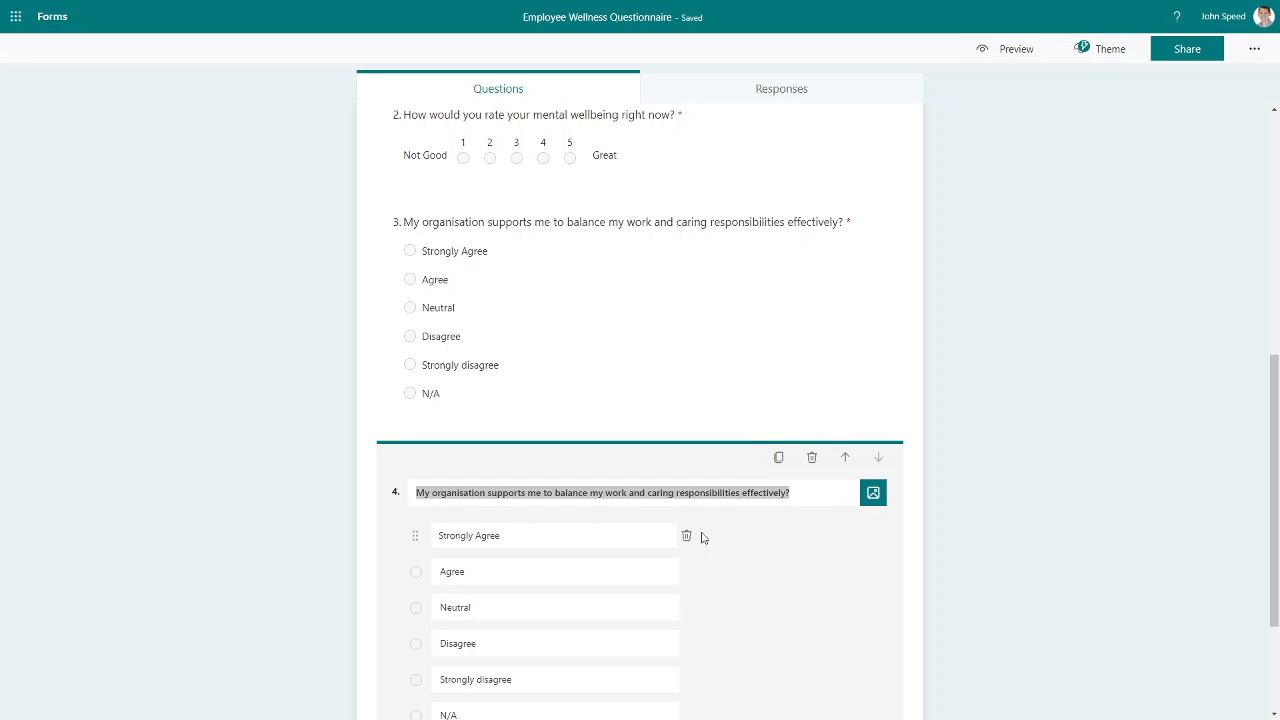
left_click_drag(800, 494, 393, 499)
type("• I feel safe at work")
key("BackSpace")
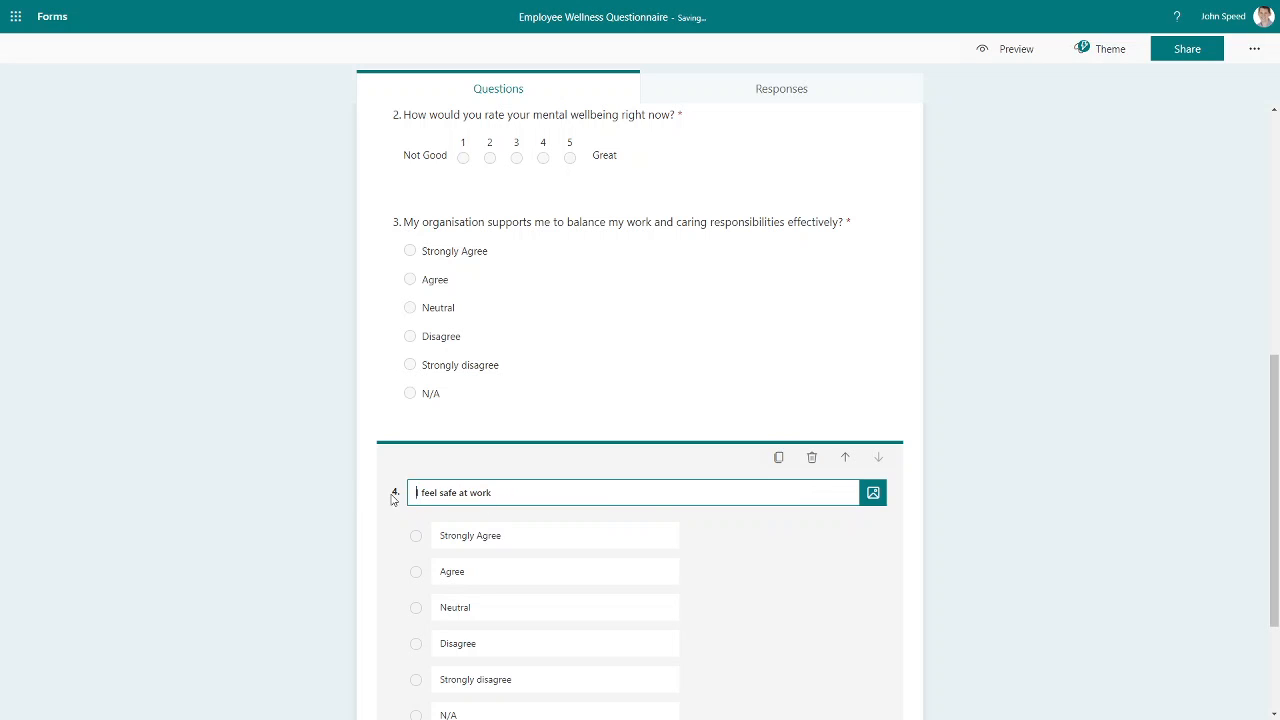
Duplicate the "I feel safe at work" question and reword the copy as "Working from home is the right decision for me at the moment".
scroll(642, 482, "down", 3)
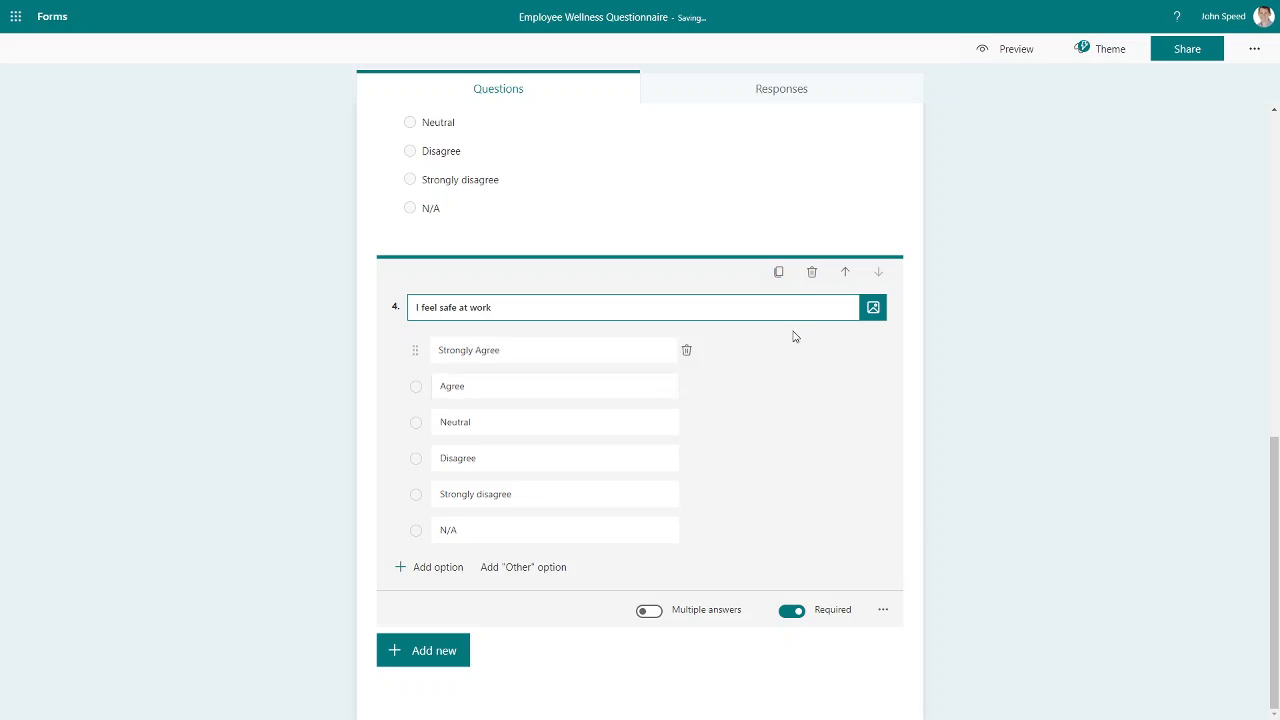
left_click(780, 280)
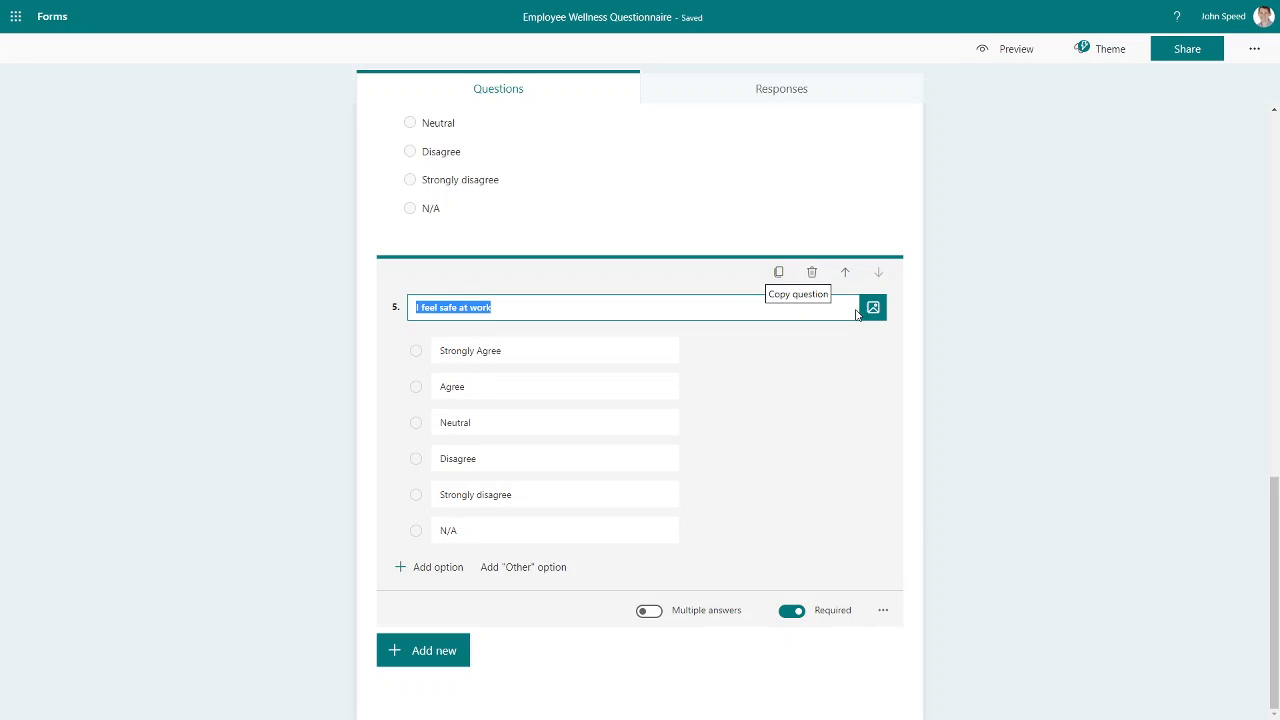
key("alt+Tab")
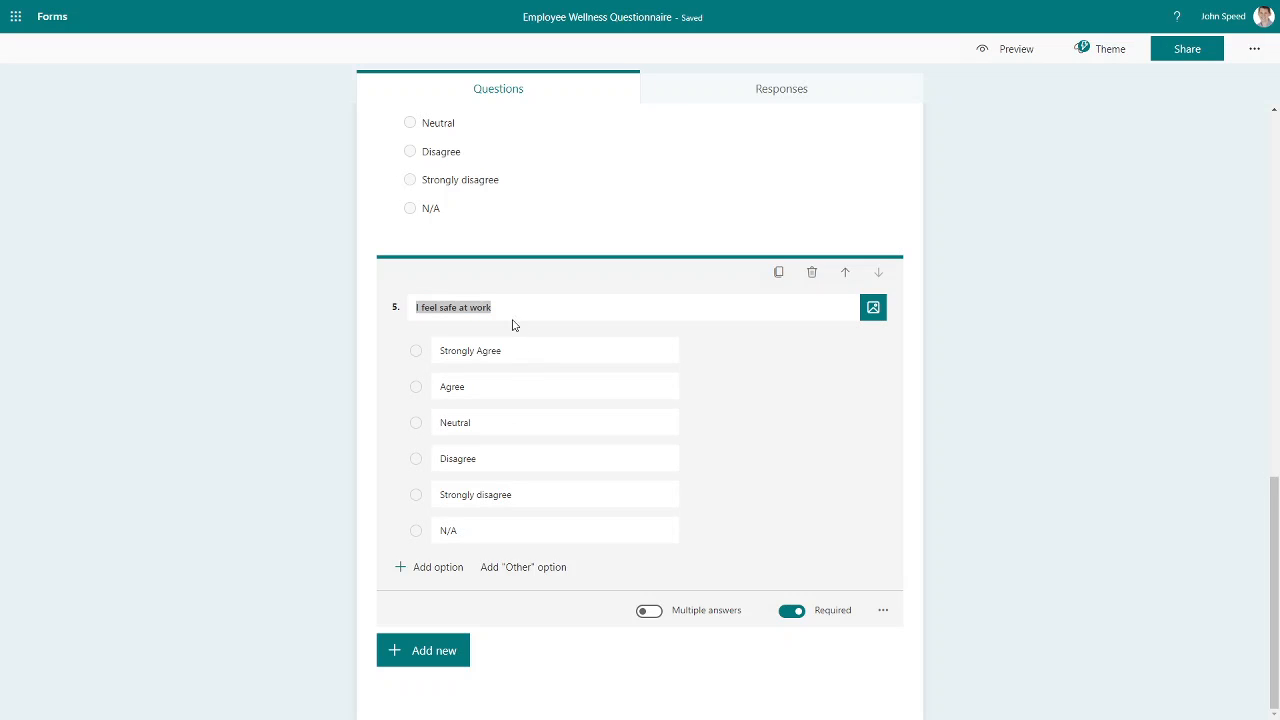
left_click_drag(514, 318, 413, 308)
type("•\tWorking from home is the right decision for me at the moment")
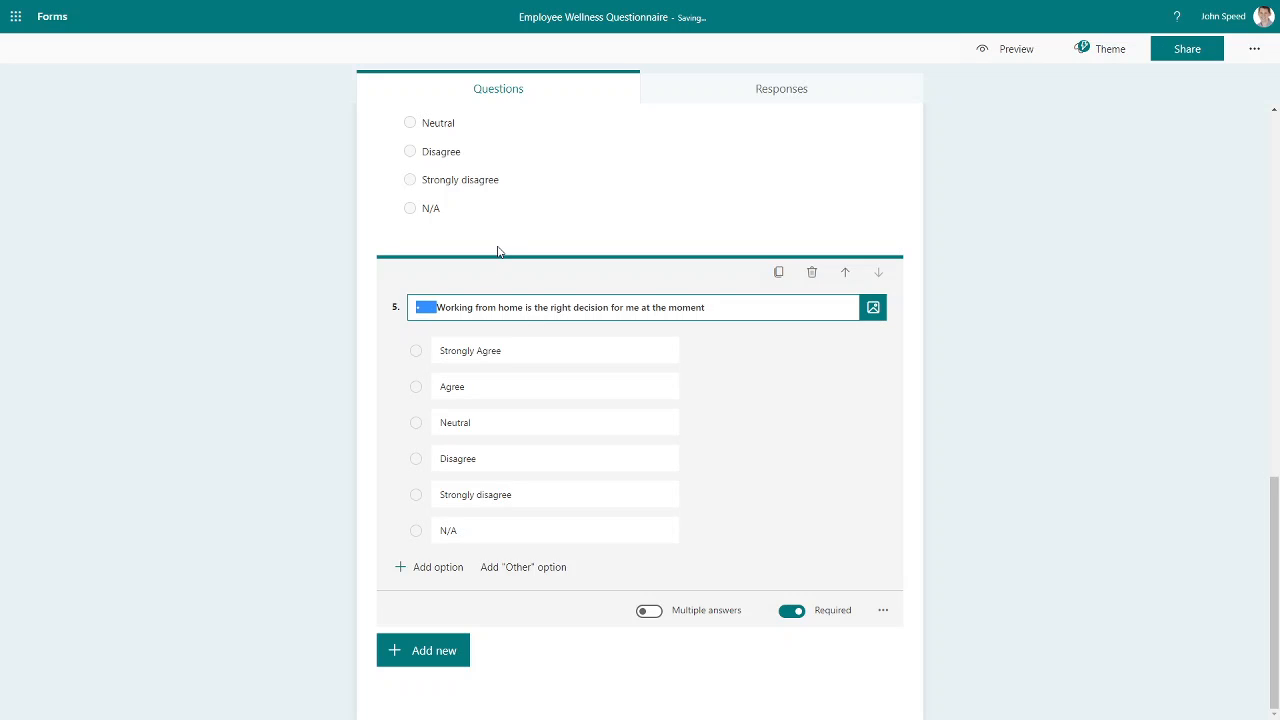
key("BackSpace")
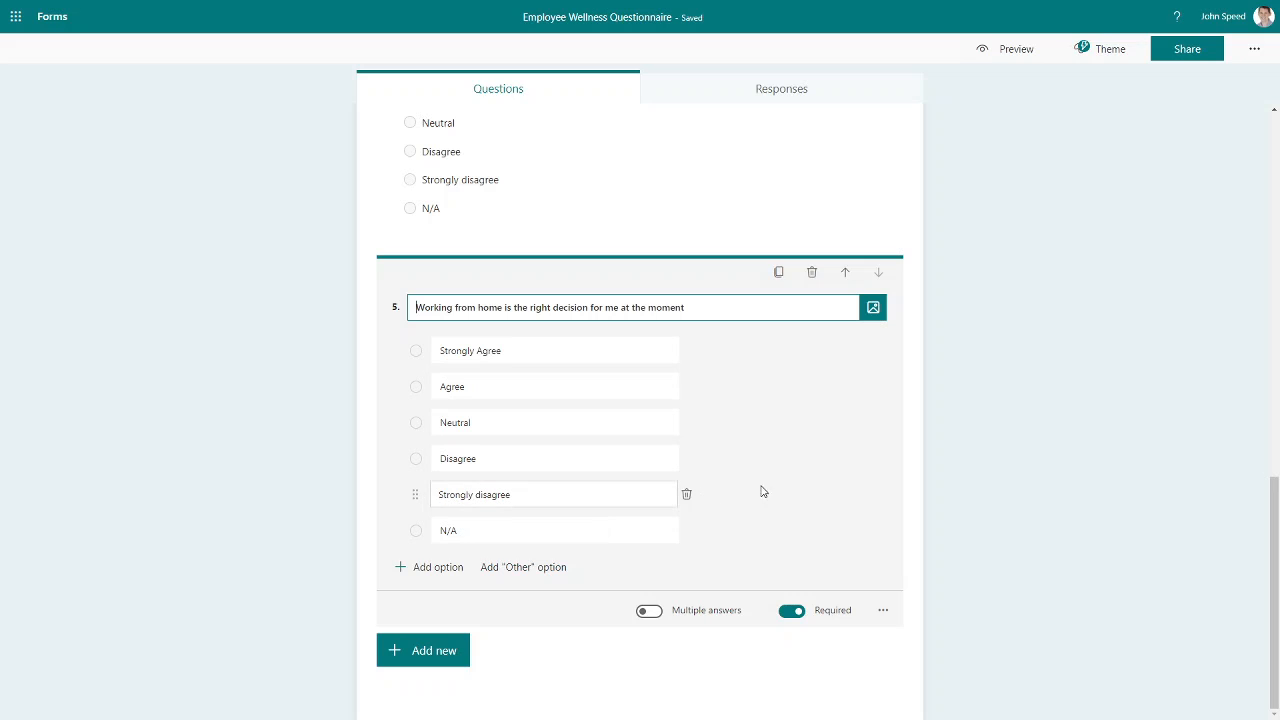
Browse the theme ideas and apply the light office meeting photo theme with grey accents to the form.
scroll(828, 500, "up", 15)
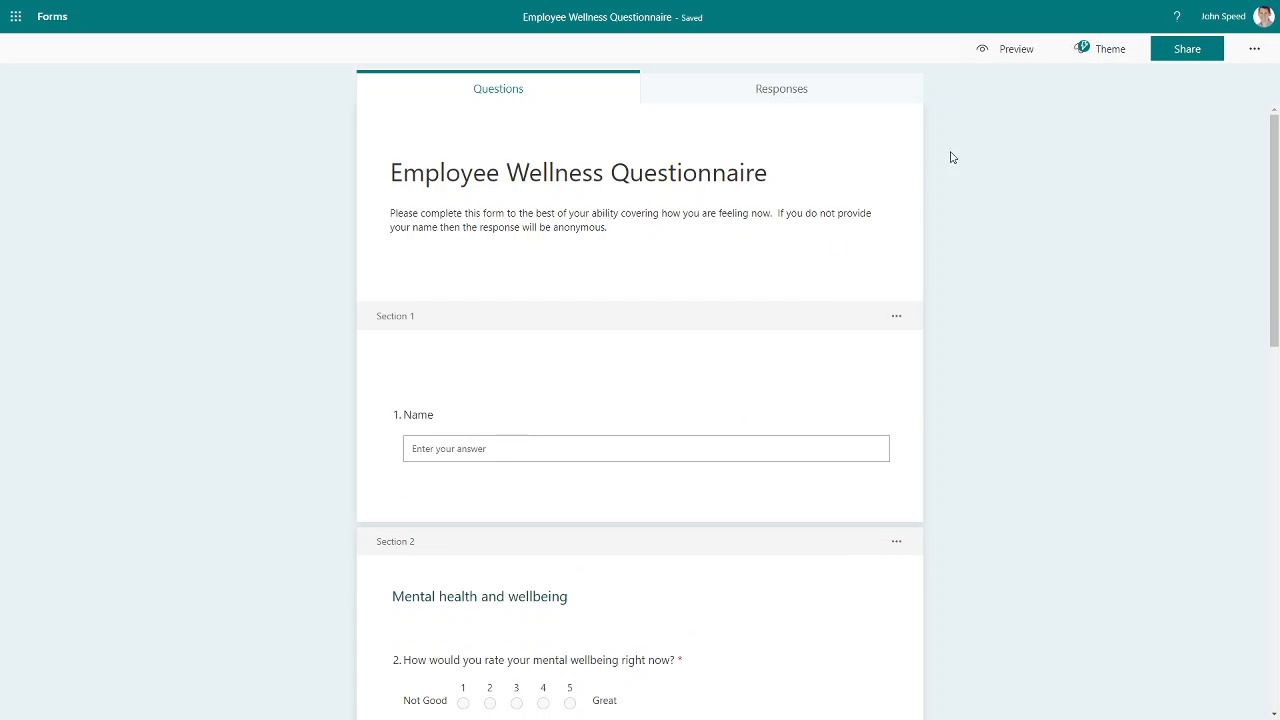
left_click(1108, 55)
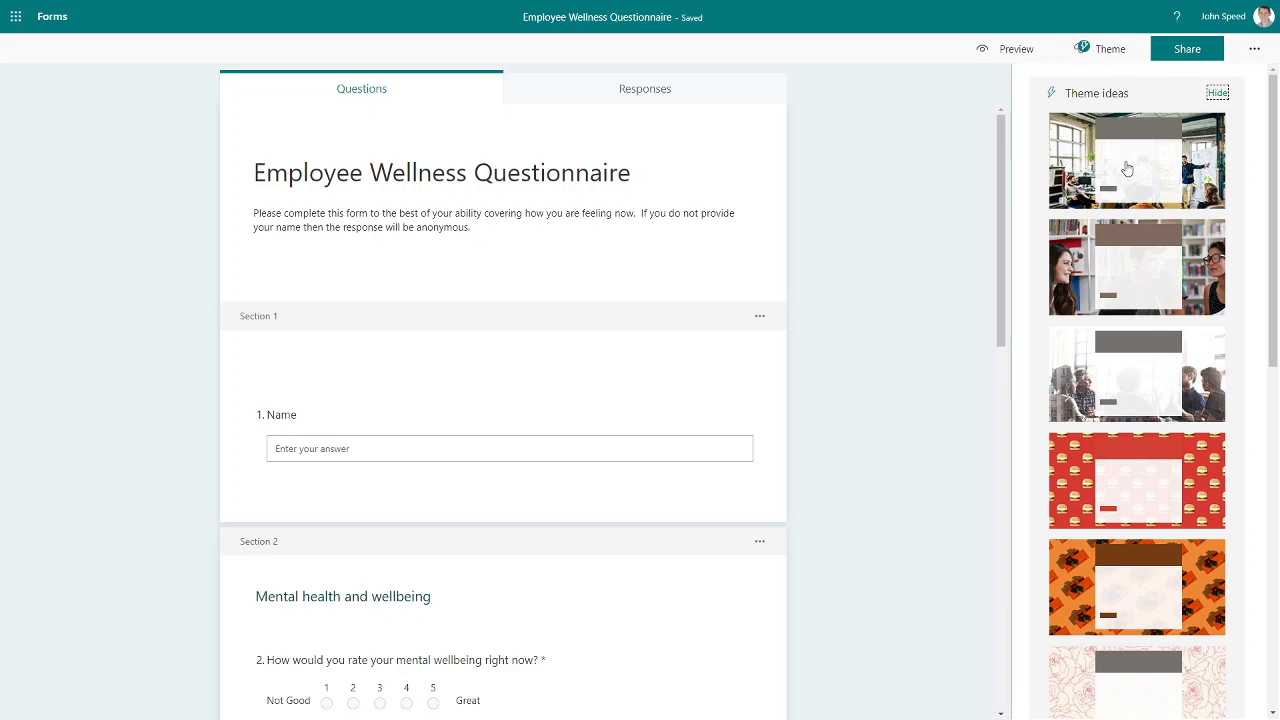
scroll(1155, 370, "down", 10)
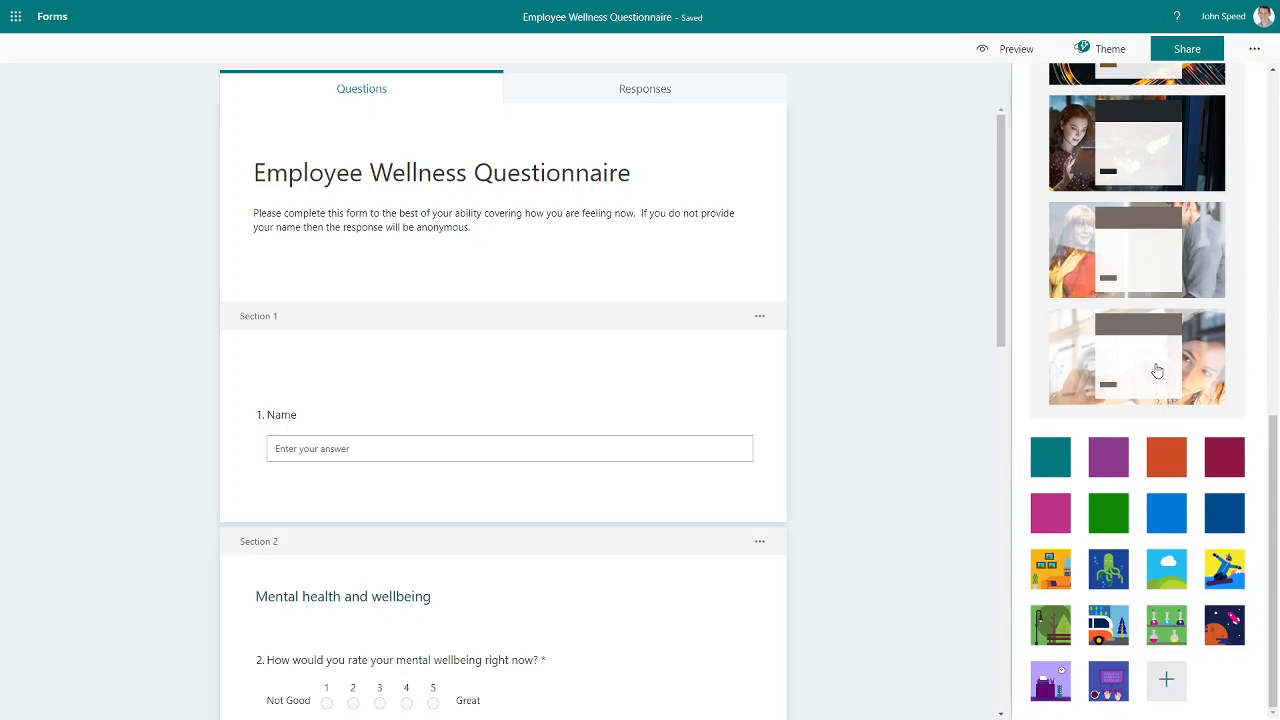
scroll(1157, 371, "up", 5)
scroll(1157, 371, "up", 1)
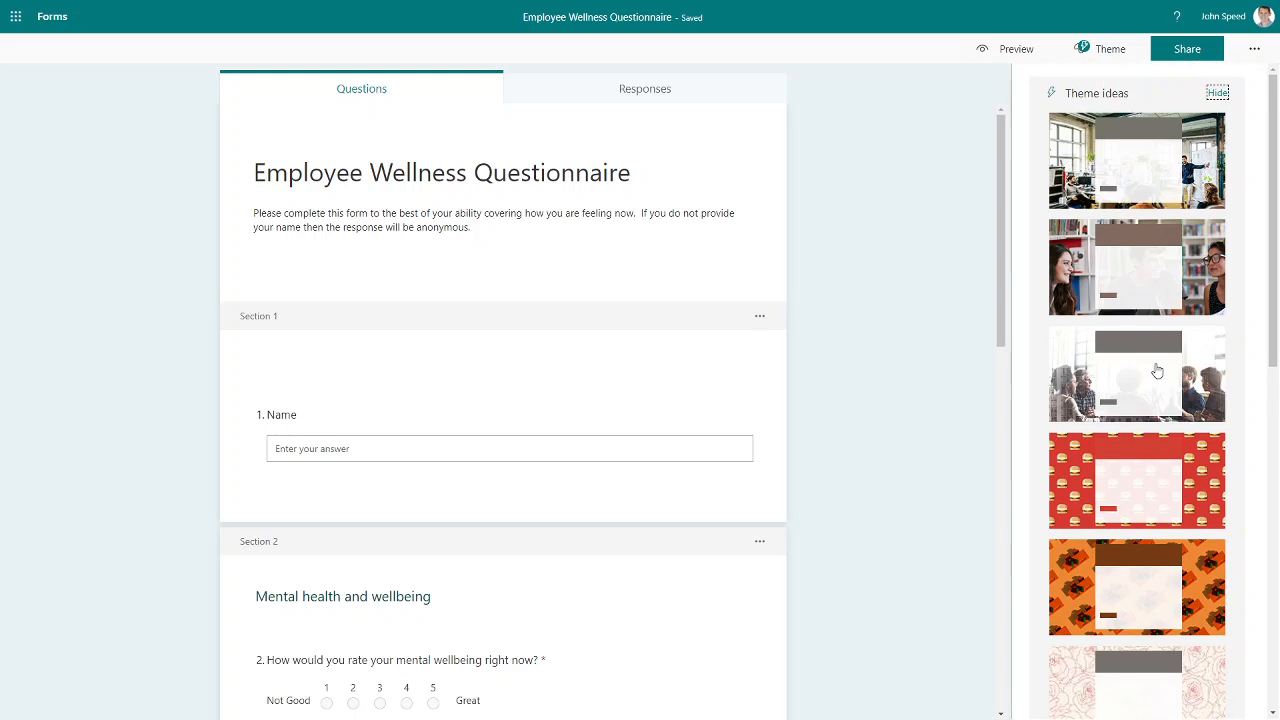
left_click(1157, 371)
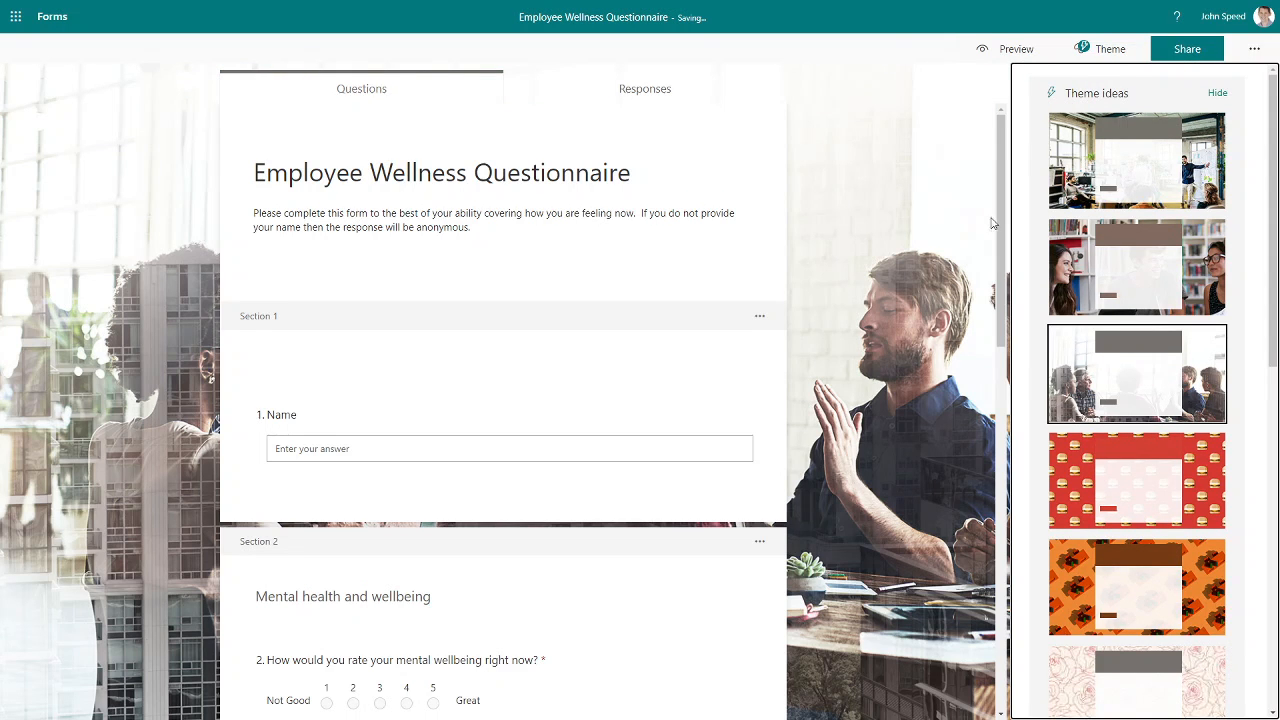
Preview the form by entering a respondent name, going on to the mental health section and checking its questions, and return to editing.
left_click(987, 57)
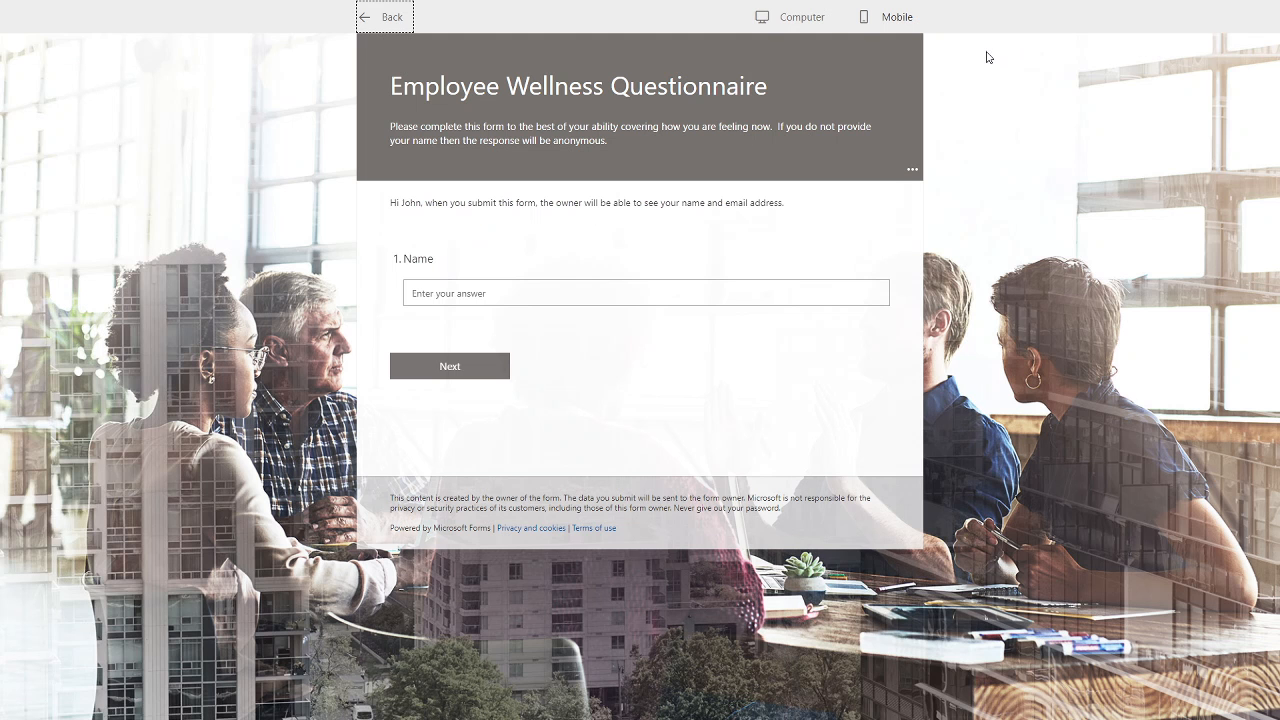
left_click(479, 289)
type("John")
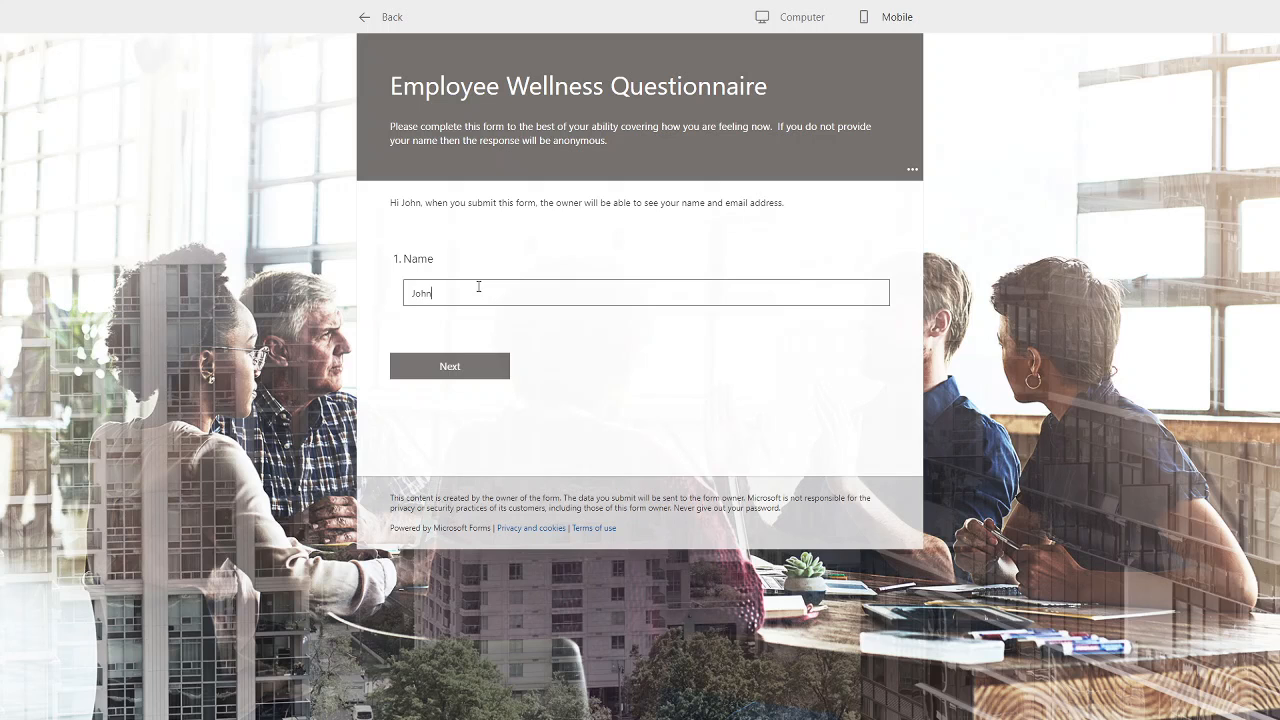
left_click(453, 381)
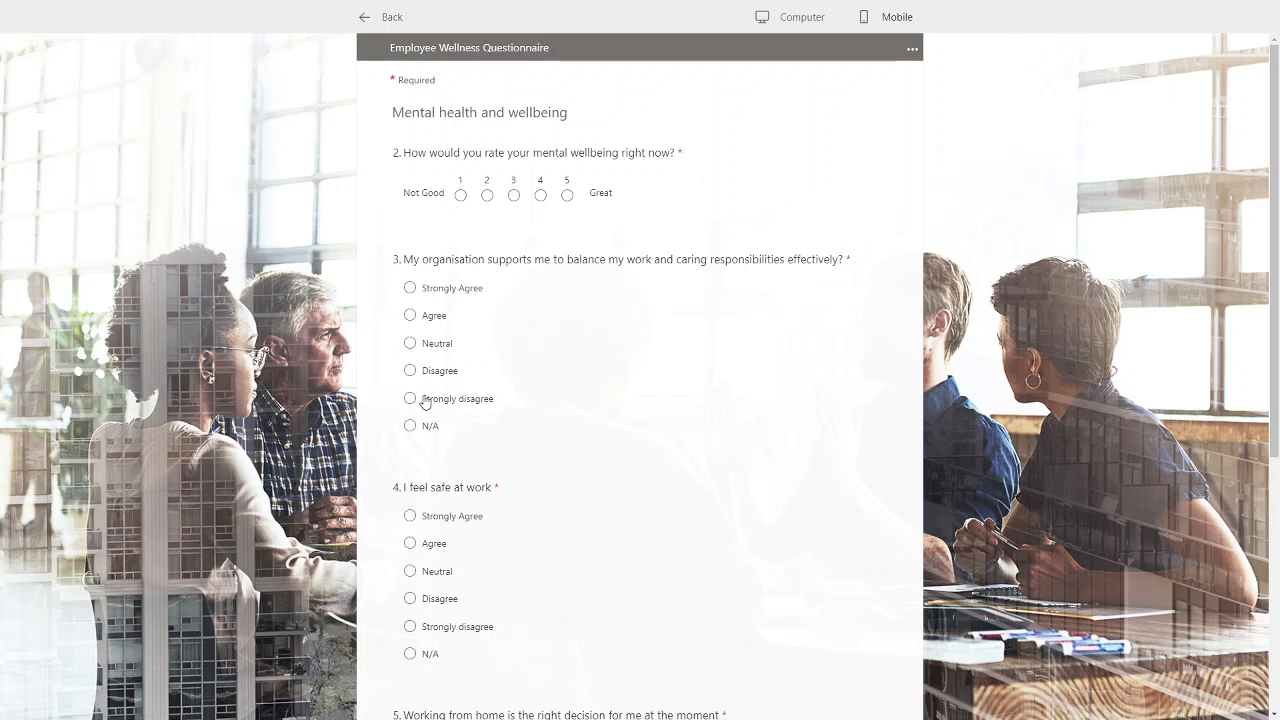
scroll(557, 289, "down", 5)
scroll(483, 323, "up", 5)
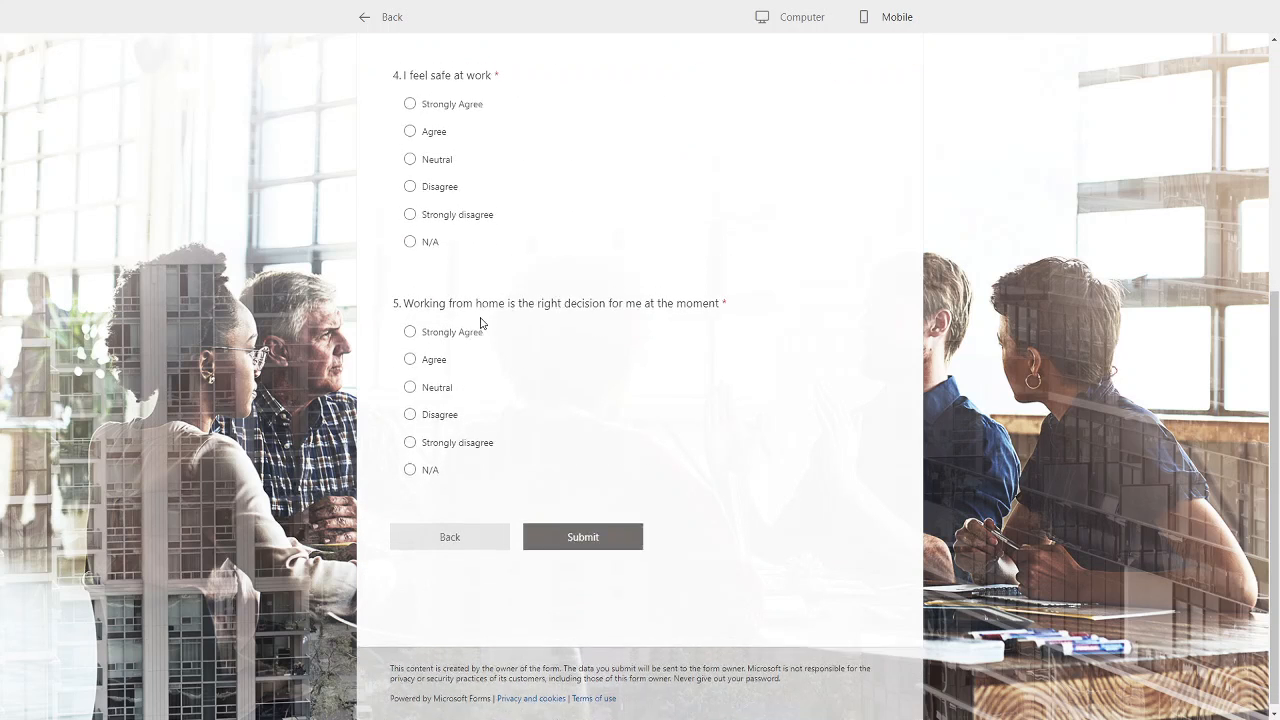
left_click(376, 20)
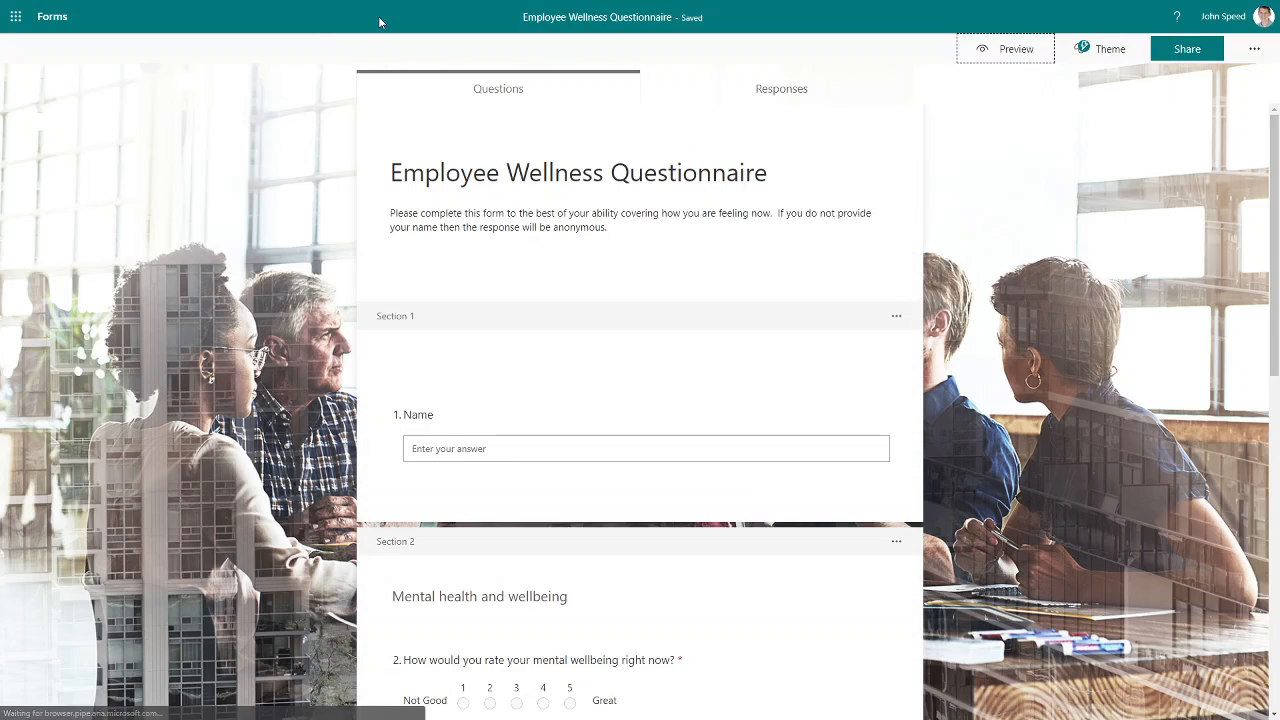
In the form settings, turn off Record name, turn on Show progress bar, and leave Customise thank you message off after checking it.
left_click(1253, 50)
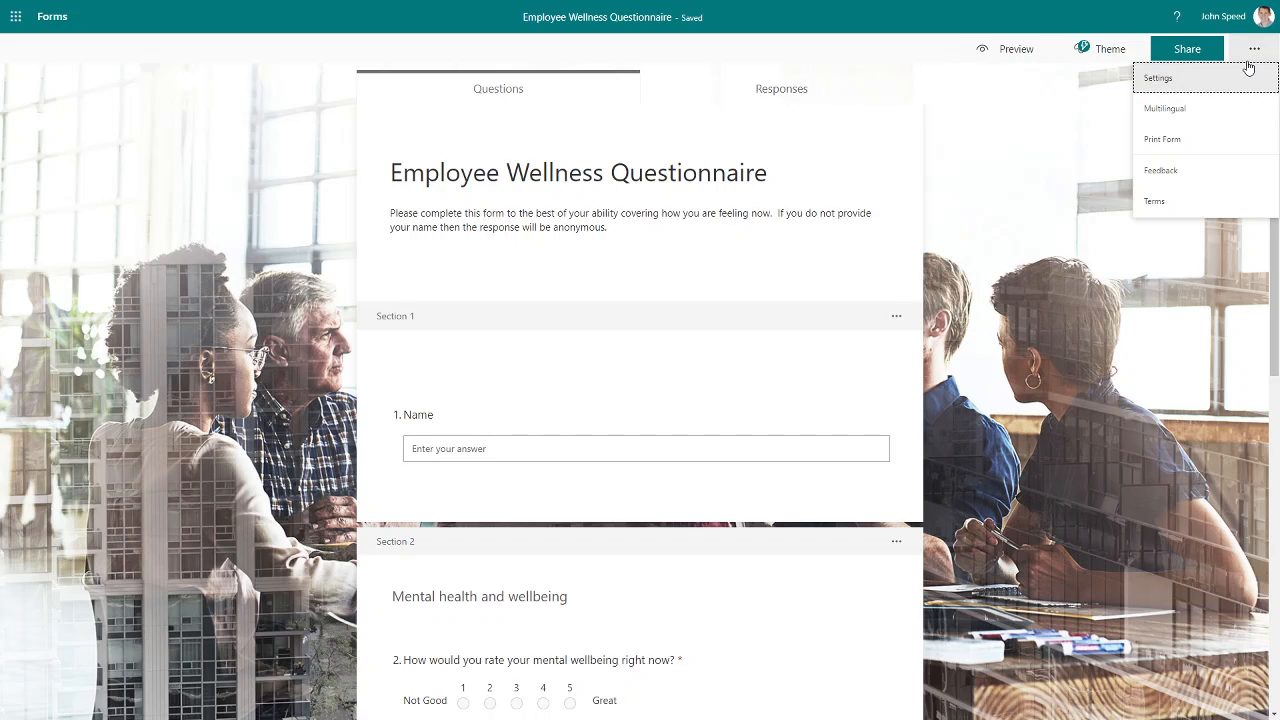
left_click(1176, 88)
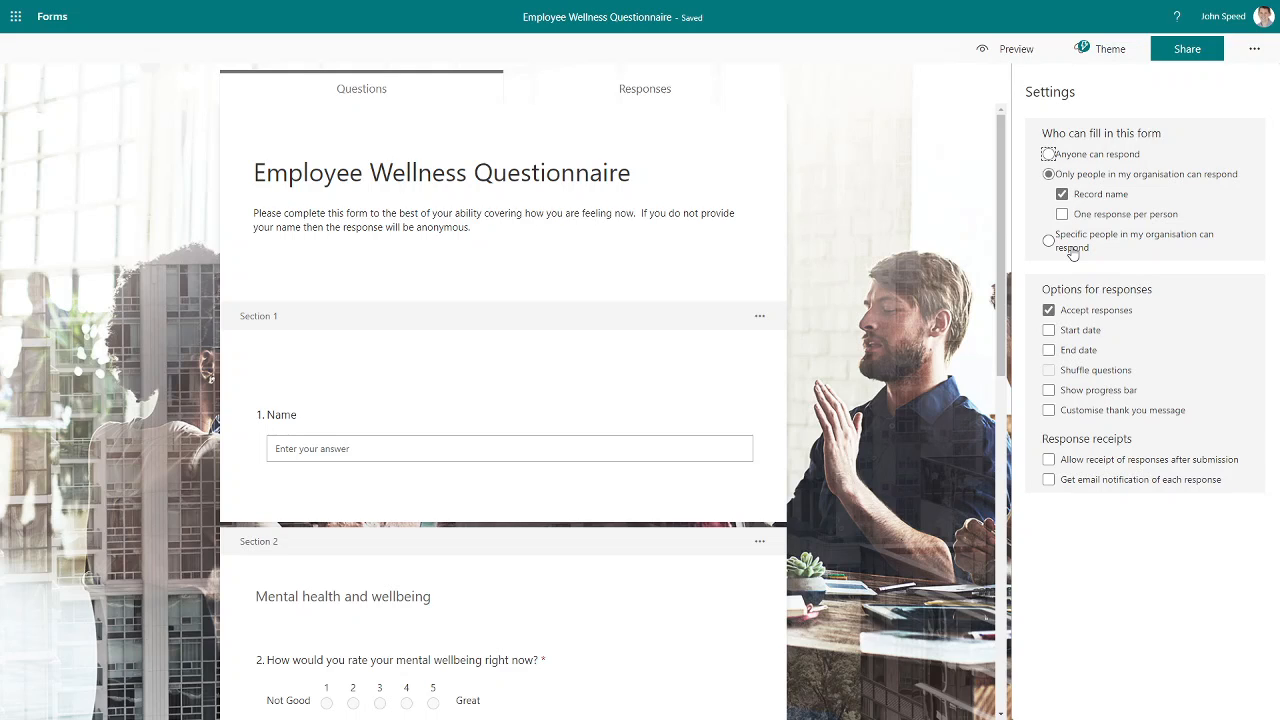
left_click(1090, 200)
left_click(1048, 390)
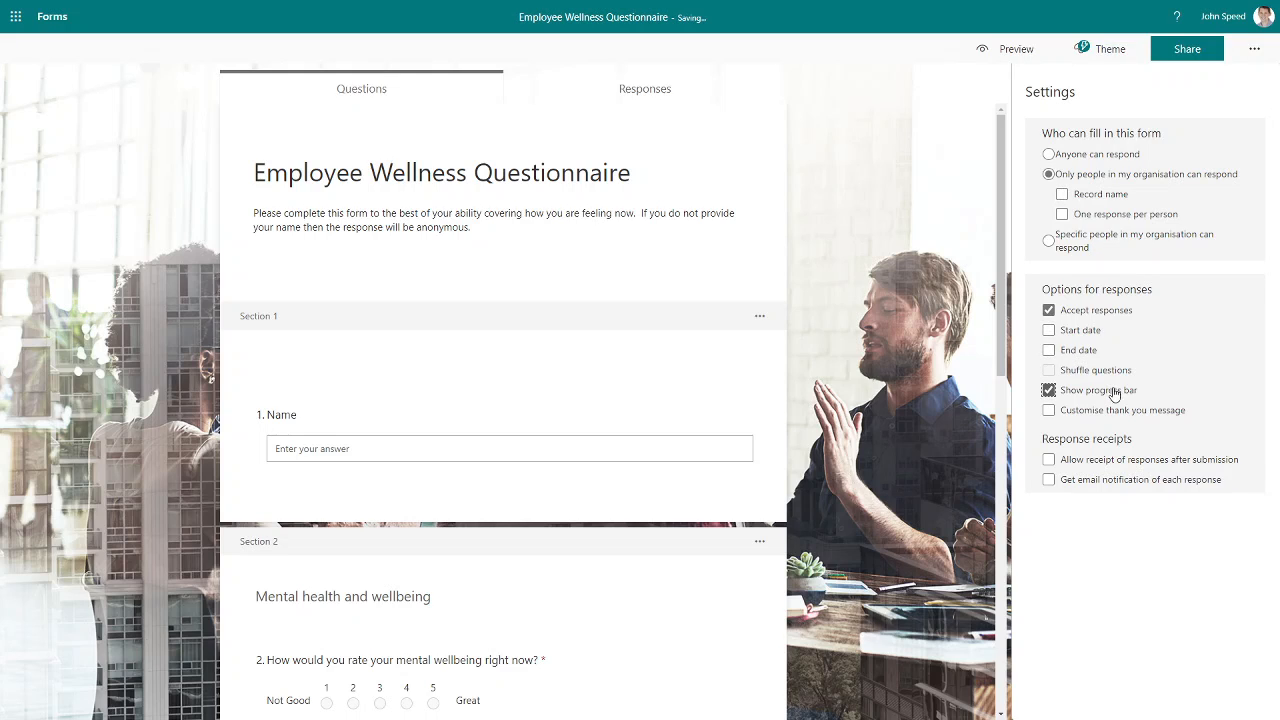
left_click(1049, 411)
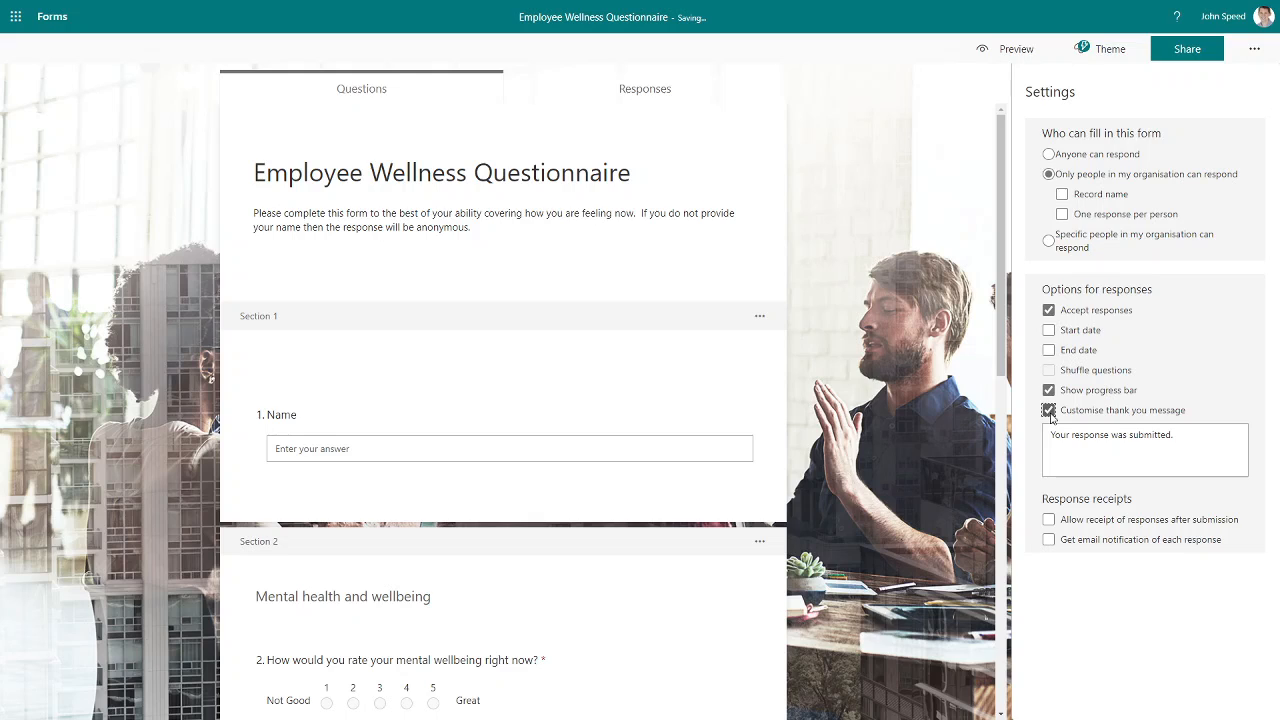
left_click(1049, 411)
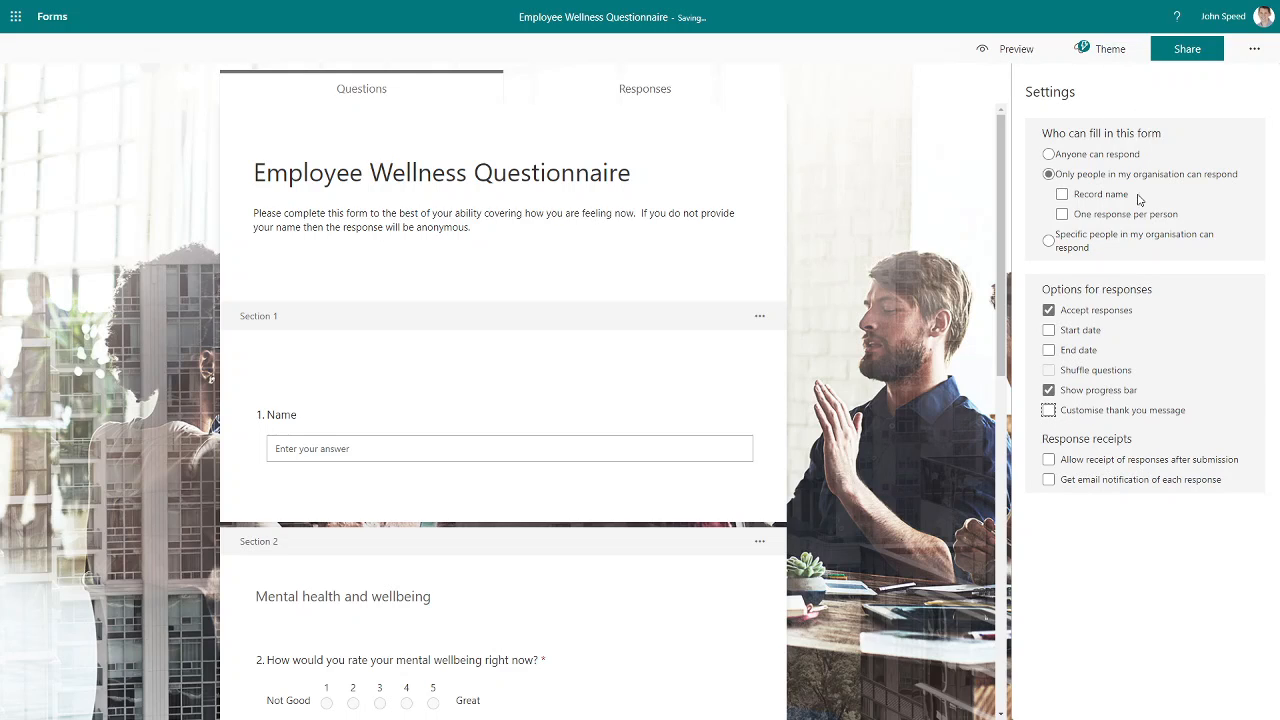
Examine the form's sharing link and the choices for who can respond, and open the form's responses summary.
left_click(1182, 57)
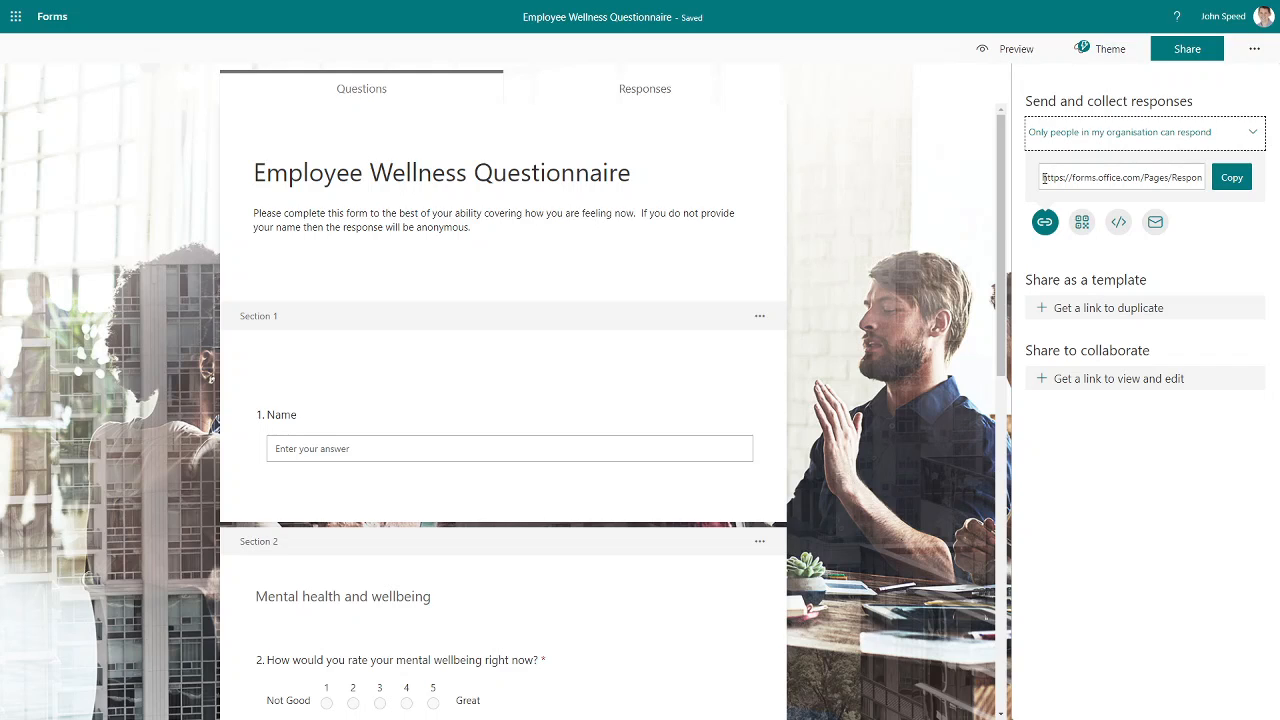
left_click_drag(1042, 179, 1222, 197)
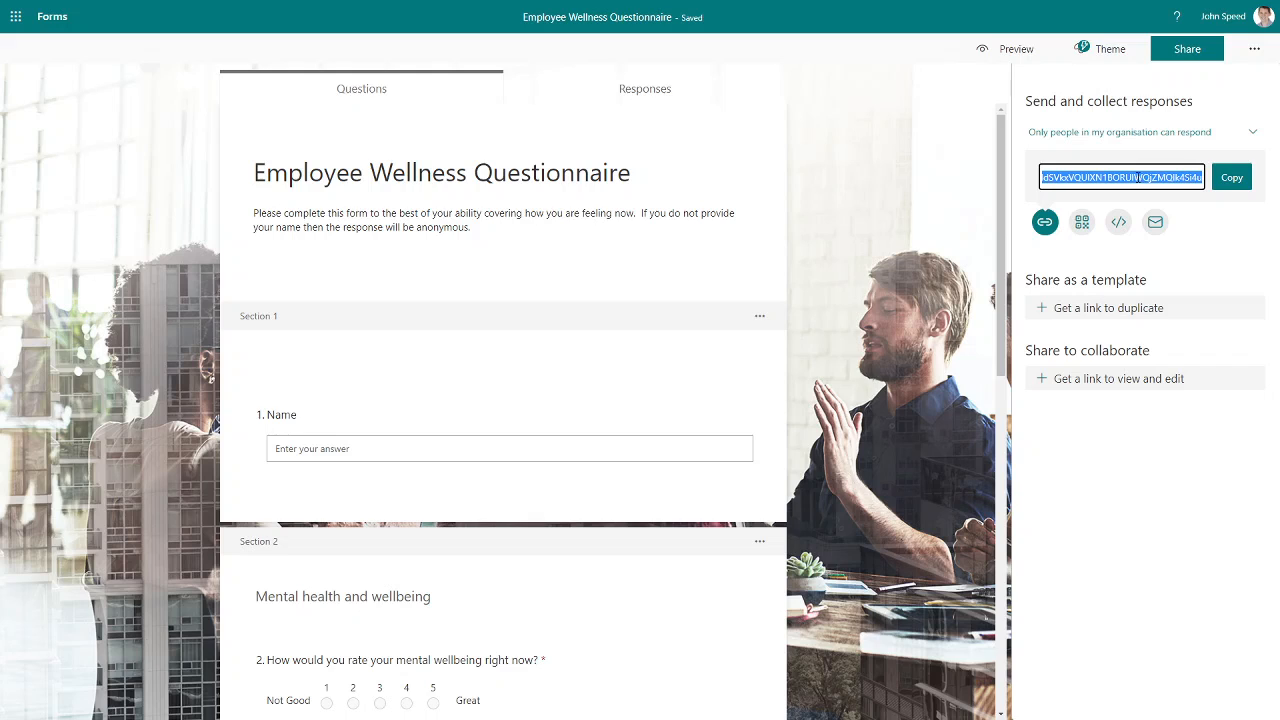
left_click(1212, 207)
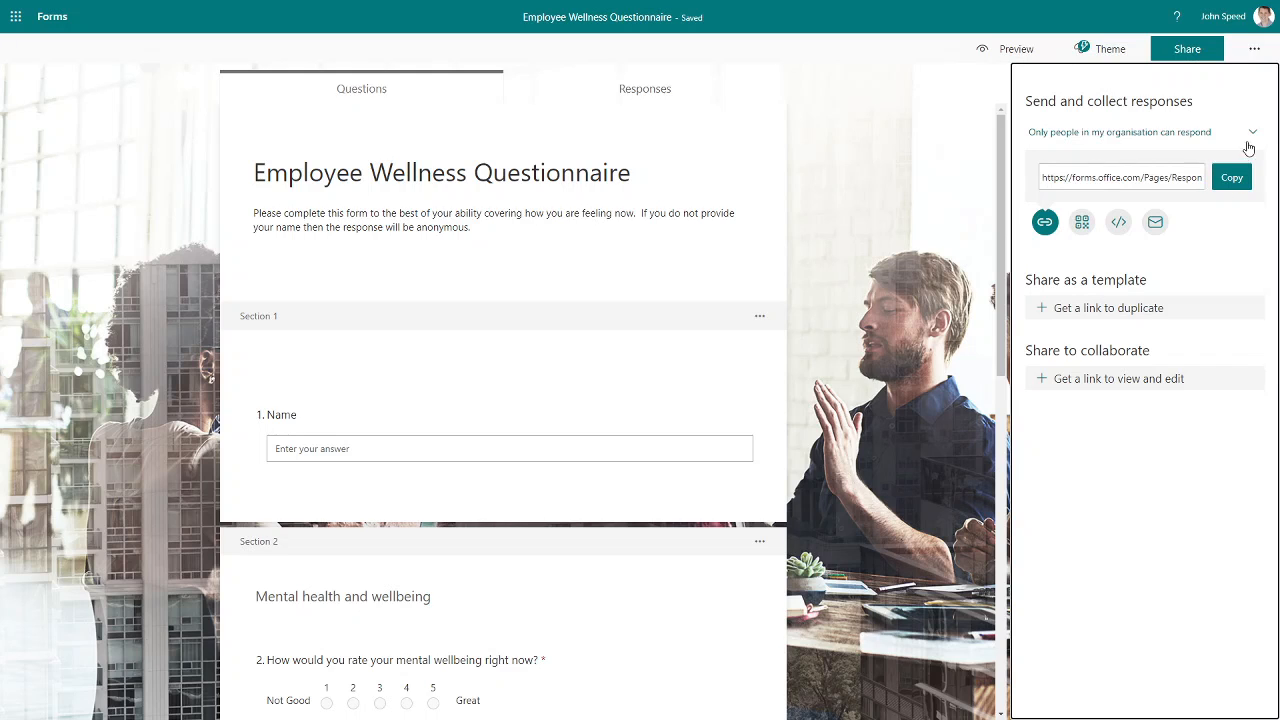
left_click(1254, 136)
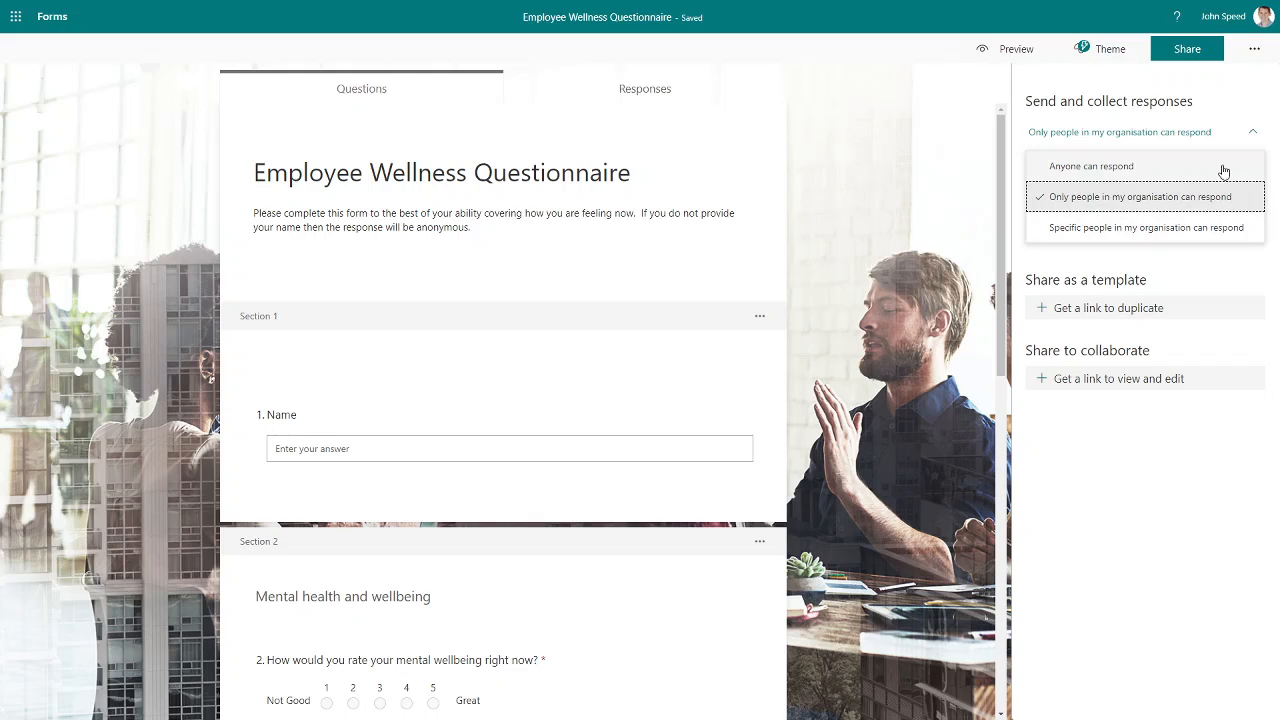
left_click(1254, 138)
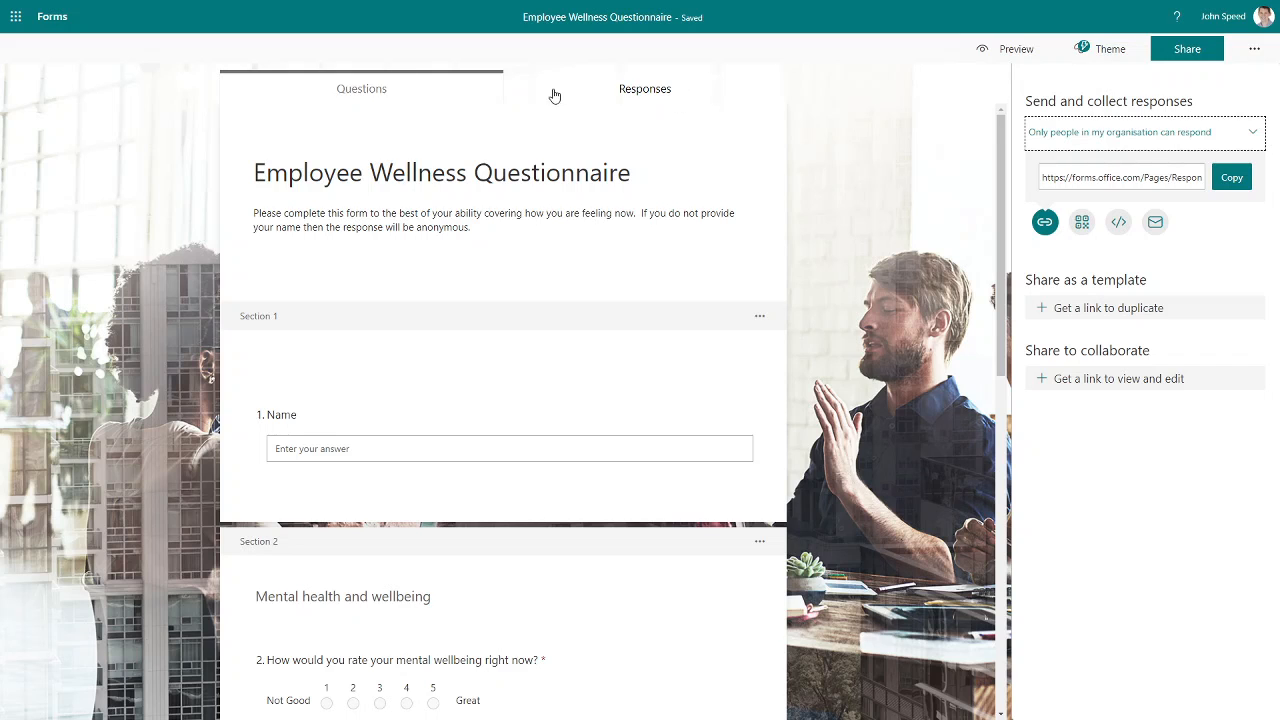
left_click(641, 94)
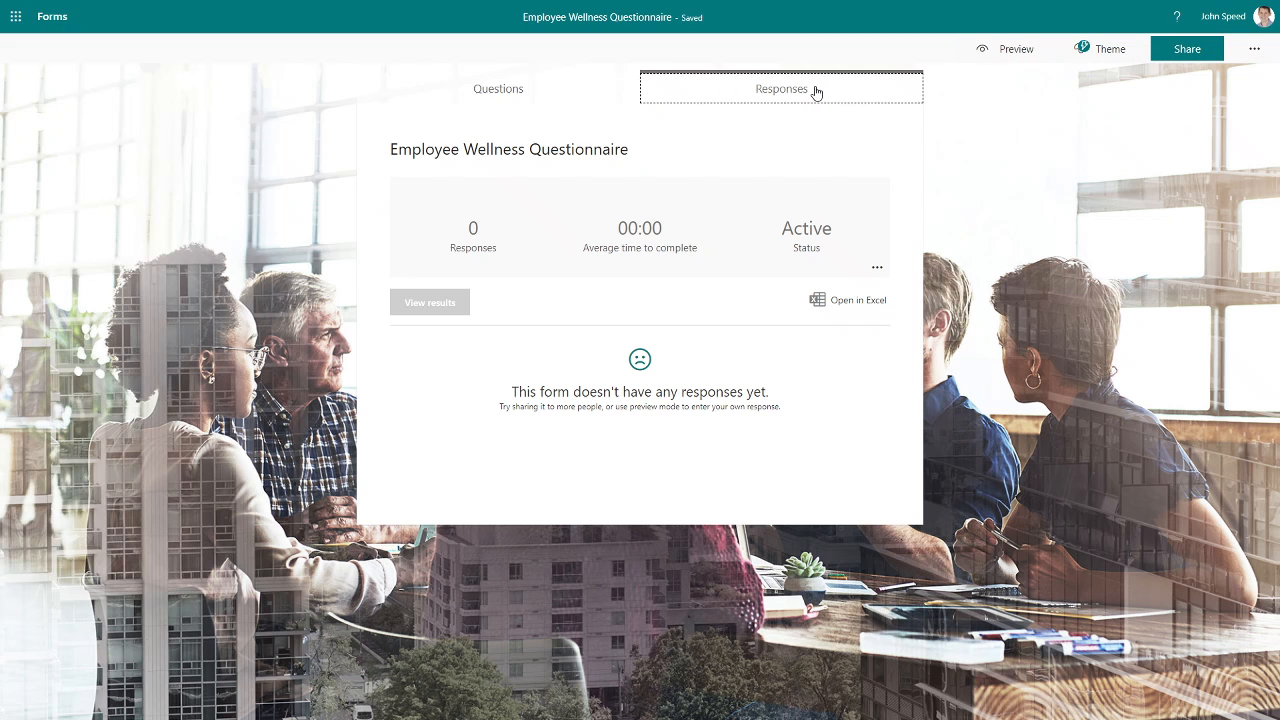